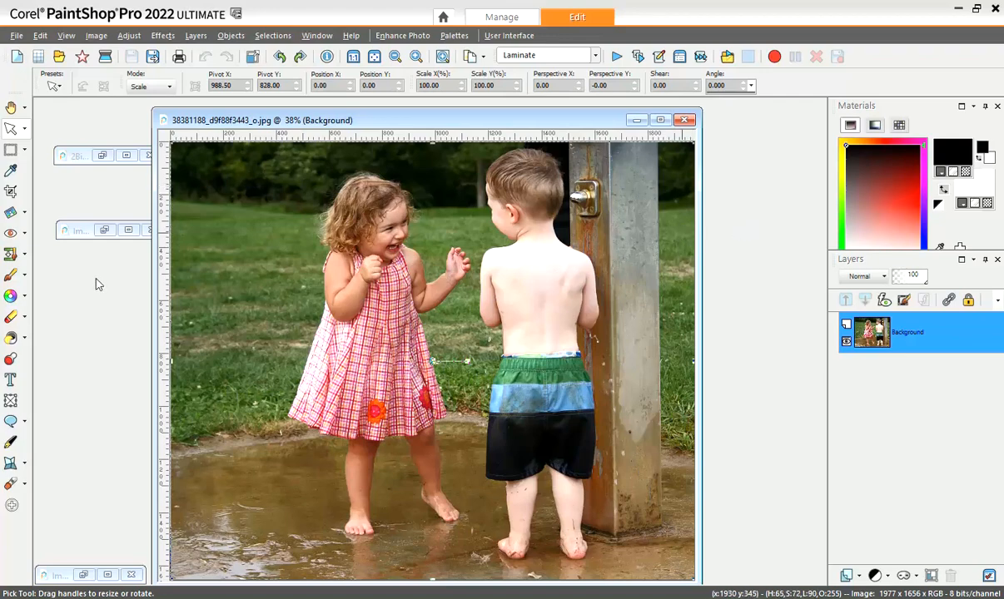
Step: Activate the Color Replacer tool and set the foreground colour to a medium sky blue
left_click(24, 296)
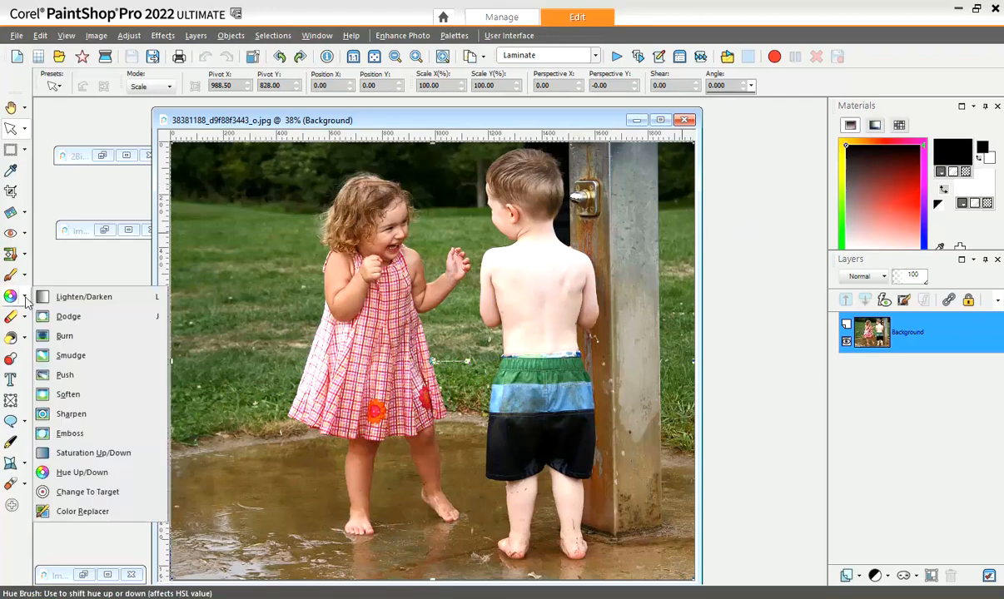
left_click(71, 513)
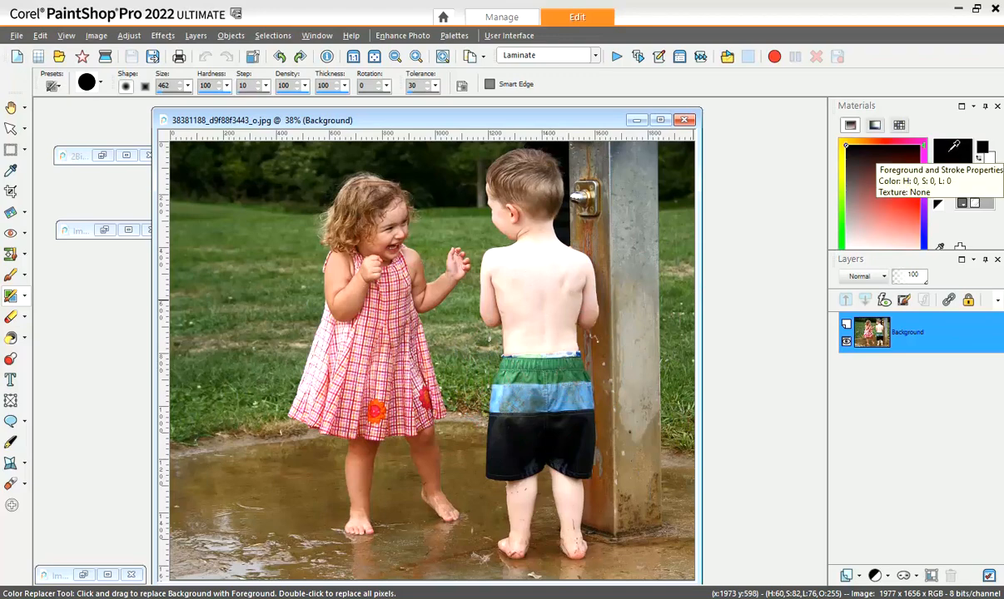
left_click(924, 212)
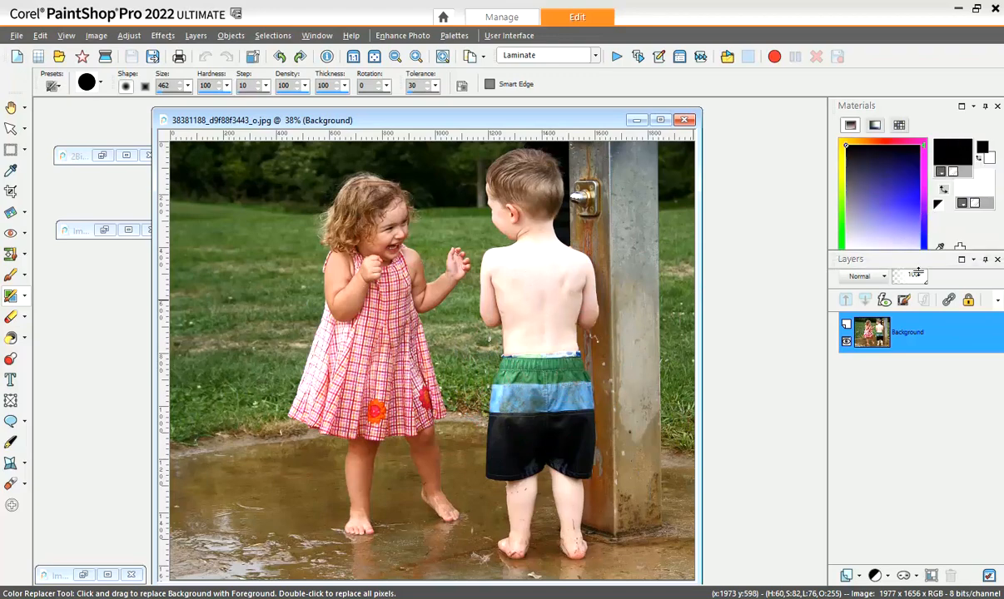
left_click_drag(925, 250, 919, 283)
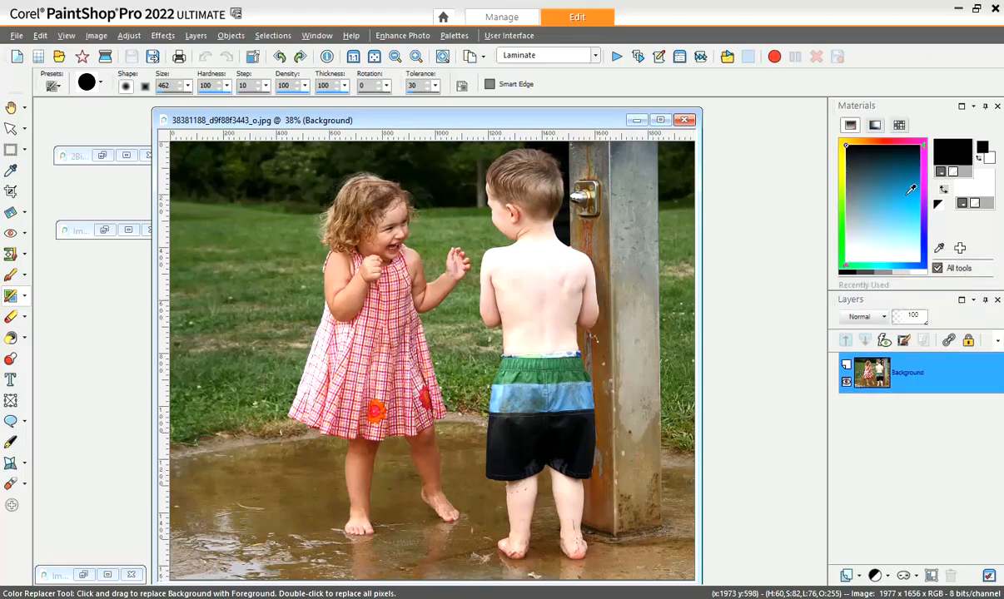
left_click(910, 190)
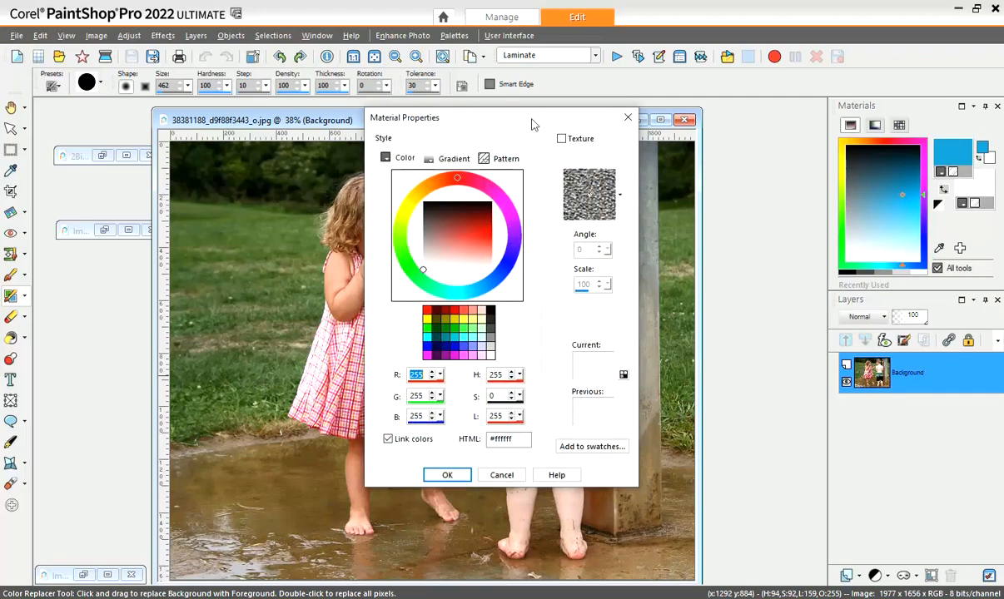
Step: Set the background colour to the green #77ba85 sampled from the band of the boy's shorts
left_click_drag(534, 124, 347, 122)
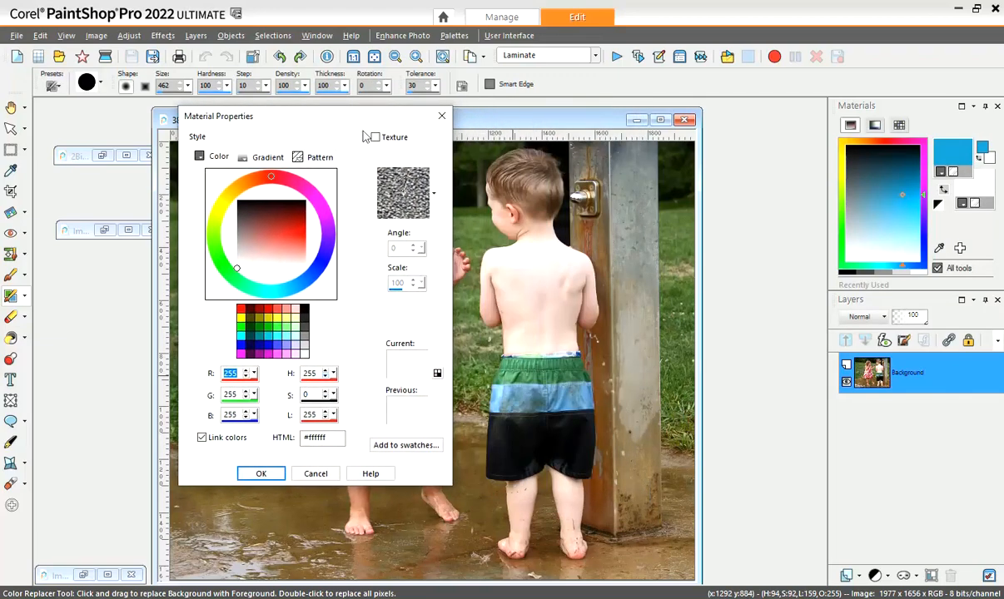
left_click(517, 372)
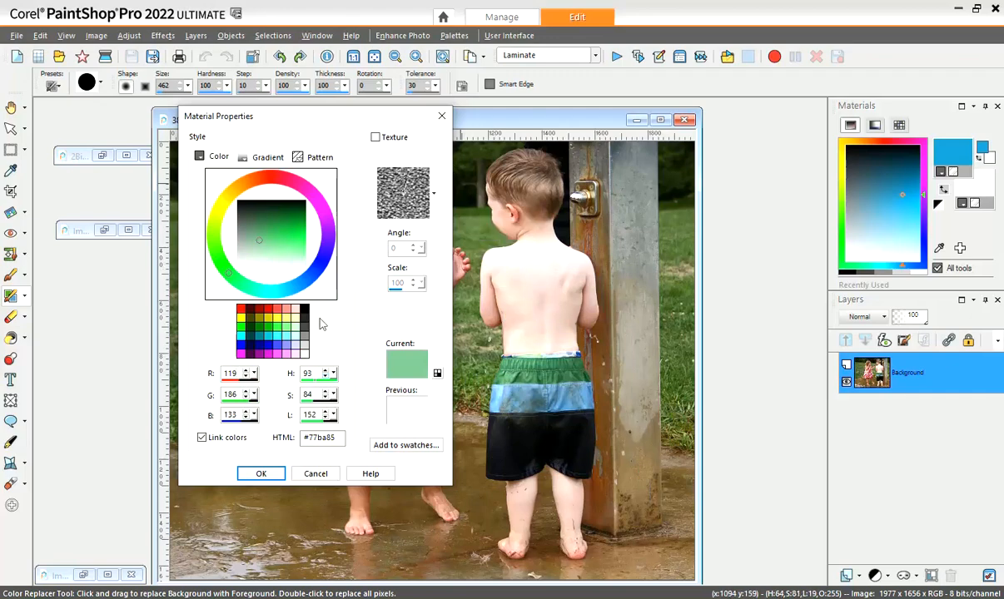
left_click(262, 473)
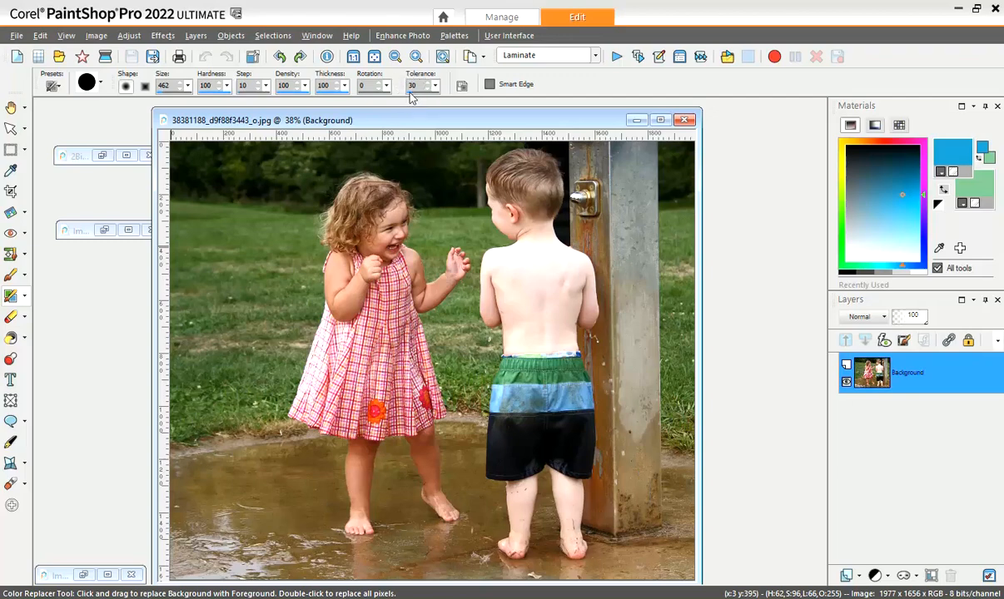
Step: Set the tolerance to 17 and try to replace the green of the shorts' waistband with blue
type("17")
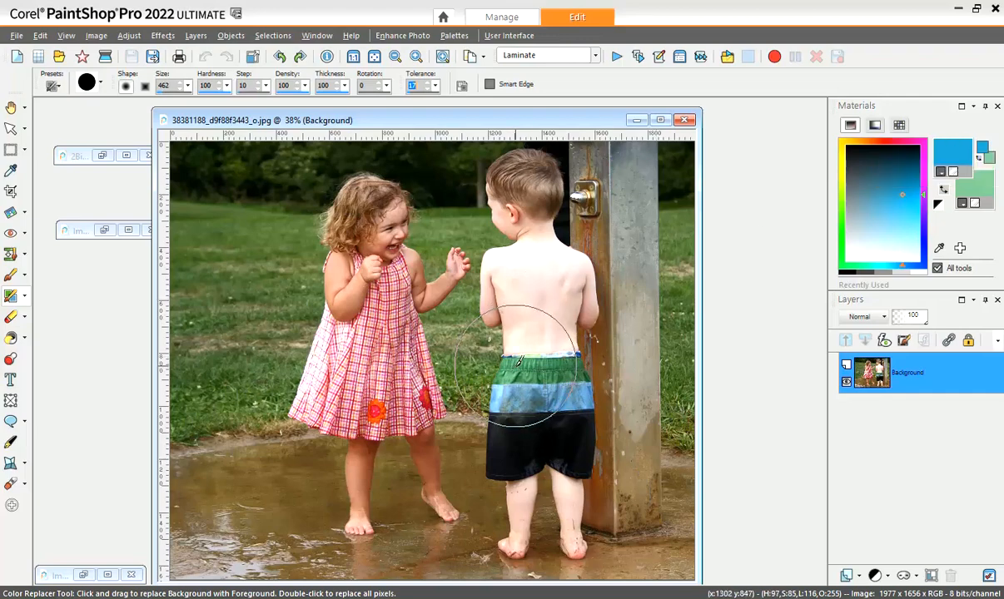
mouse_move(558, 363)
left_mouse_down()
mouse_move(540, 387)
mouse_move(498, 379)
mouse_move(582, 365)
left_mouse_up()
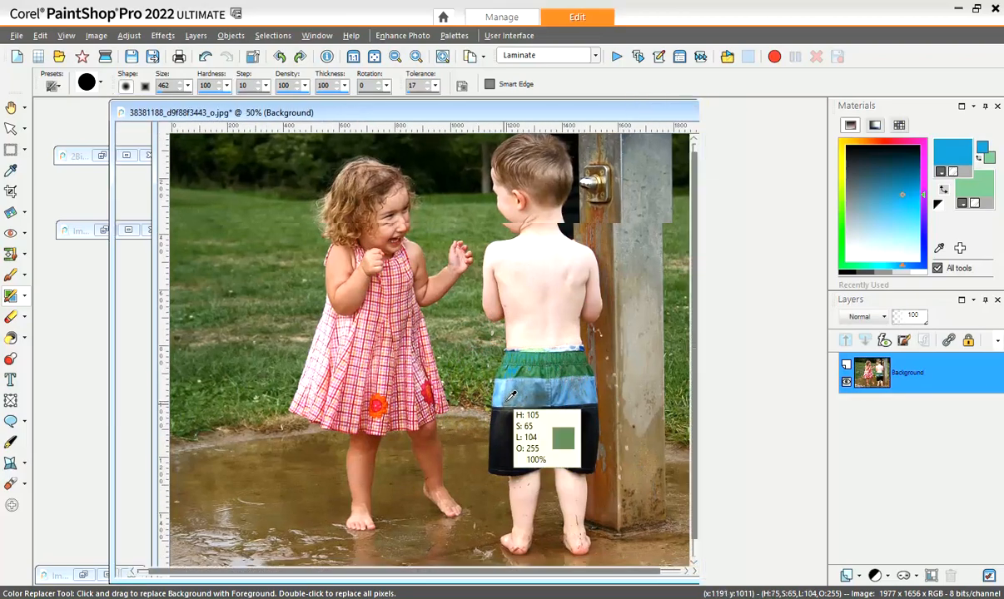
Step: Try to replace the shorts' green with blue at a tolerance of 46, and undo the stroke
scroll(508, 400, "up", 3)
scroll(523, 391, "up", 4)
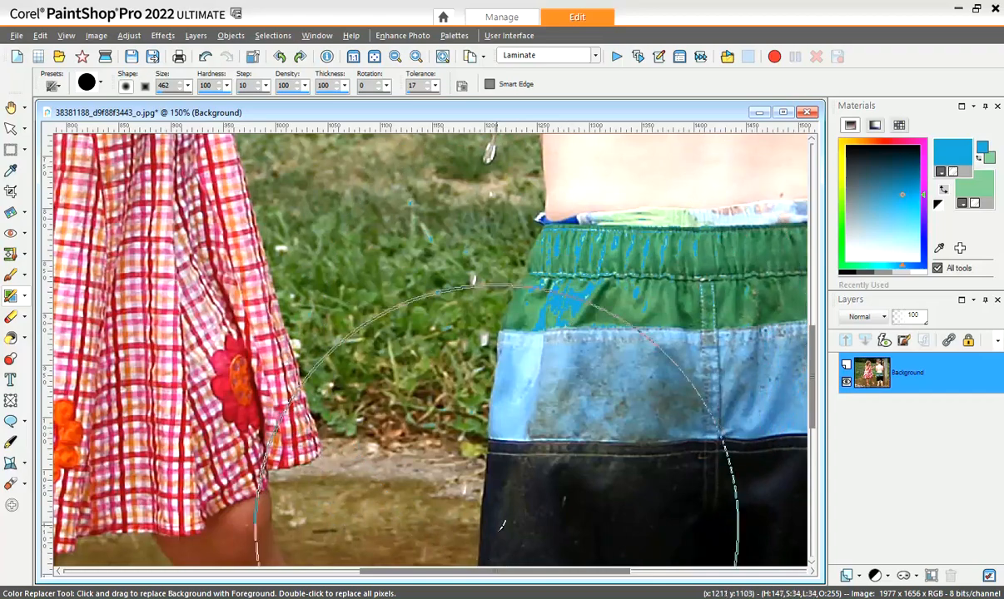
left_click_drag(512, 572, 613, 572)
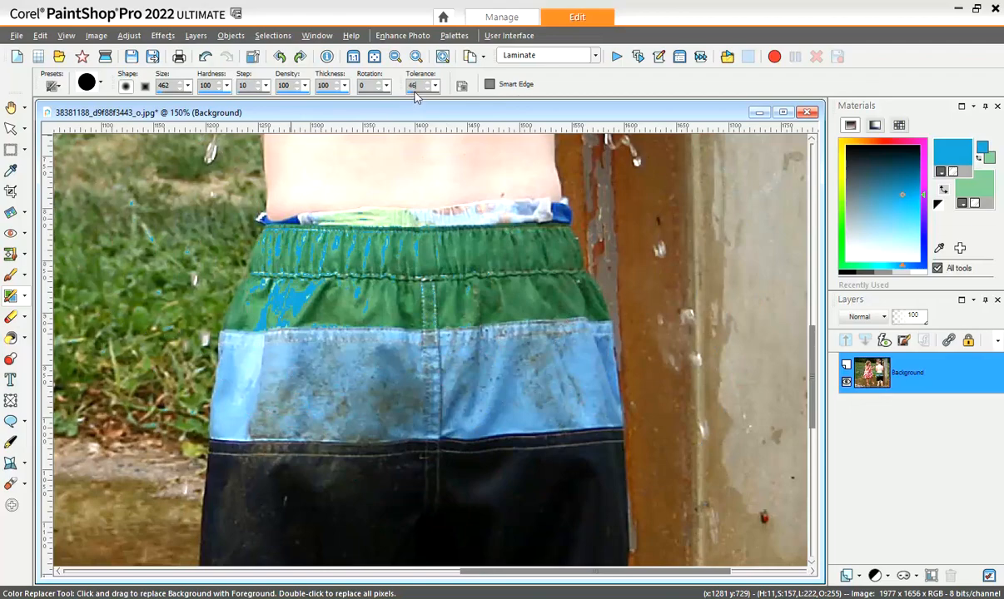
mouse_move(333, 250)
left_mouse_down()
mouse_move(349, 324)
mouse_move(400, 308)
mouse_move(427, 283)
mouse_move(454, 296)
mouse_move(460, 316)
mouse_move(387, 370)
left_mouse_up()
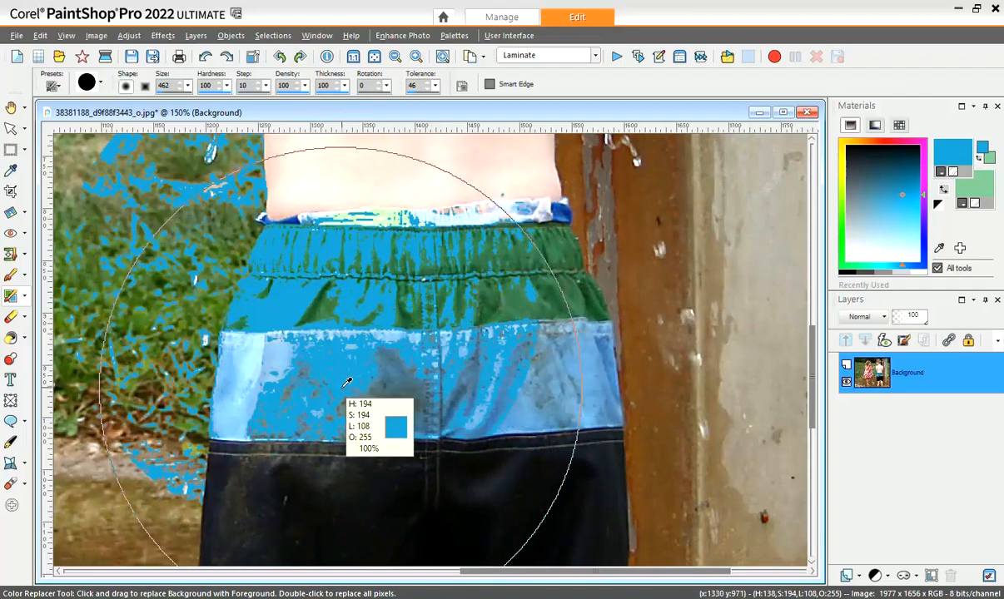
key("ctrl+z")
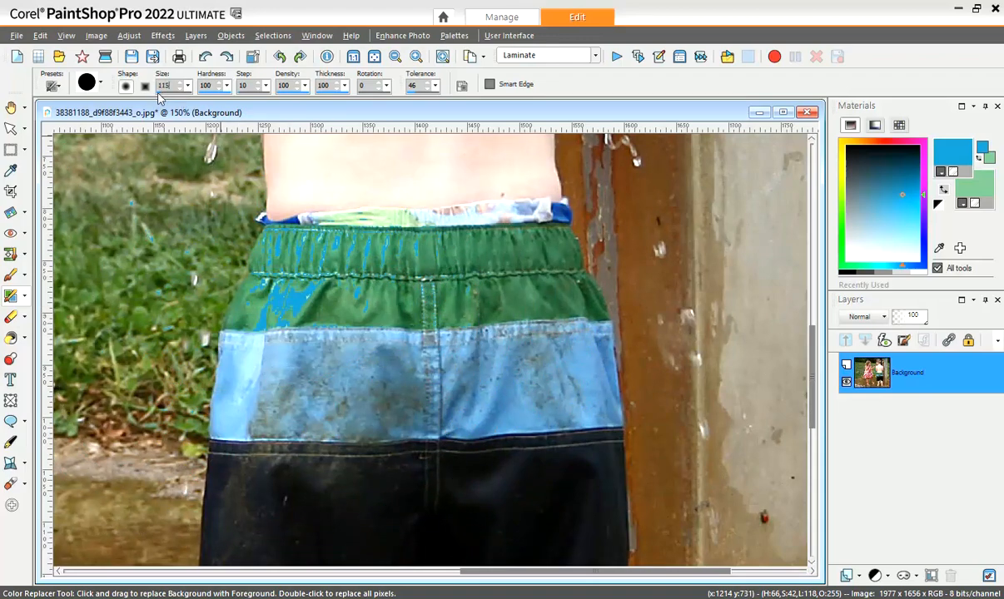
Step: Try to recolour the shorts' green band blue with a brush size of 58, and undo all colour replacements on the photo
mouse_move(287, 243)
left_mouse_down()
mouse_move(379, 262)
mouse_move(509, 245)
mouse_move(528, 250)
mouse_move(556, 283)
mouse_move(235, 292)
mouse_move(281, 259)
left_mouse_up()
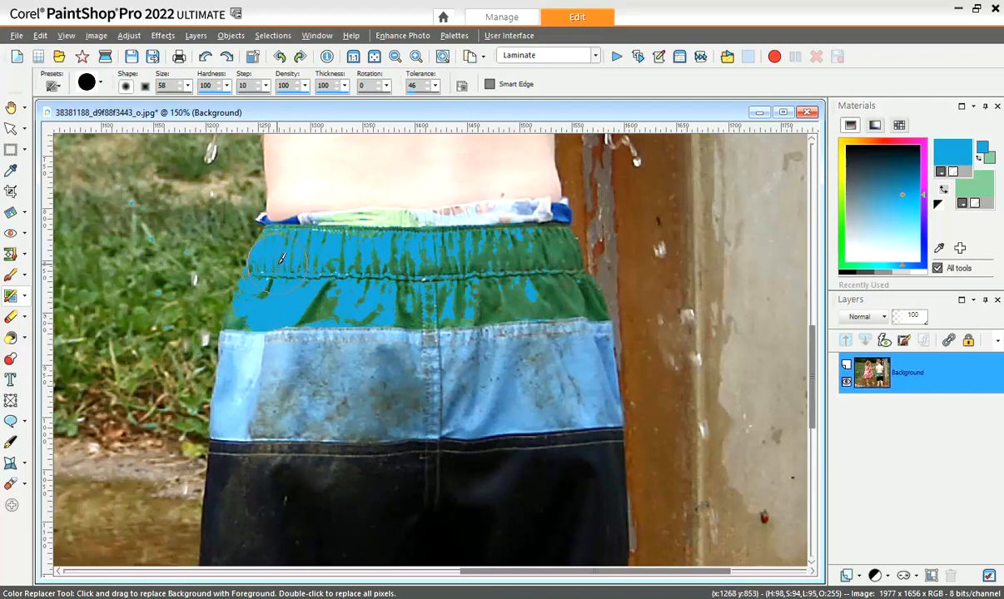
left_click_drag(369, 284, 323, 263)
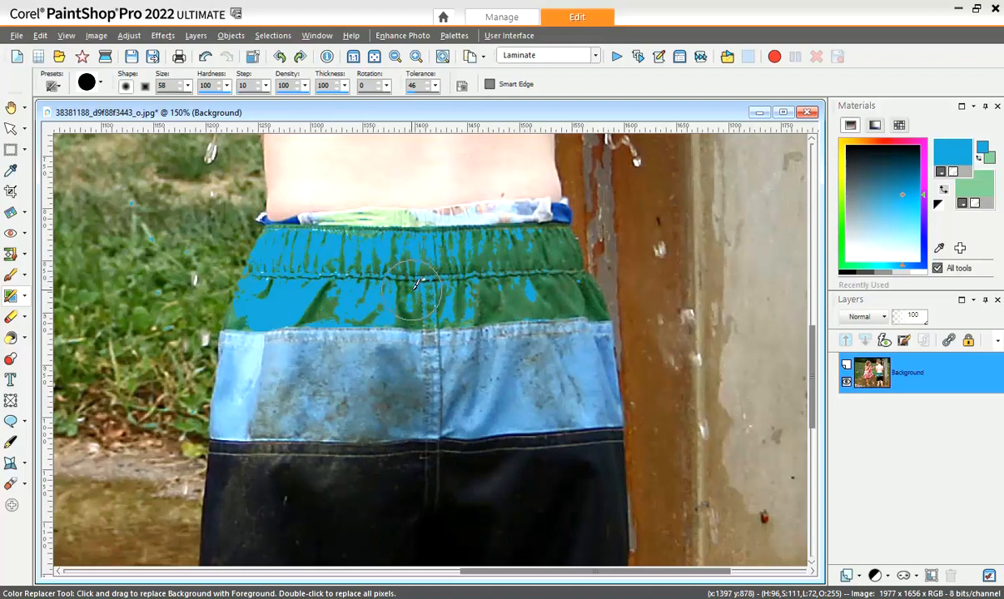
key("ctrl+z")
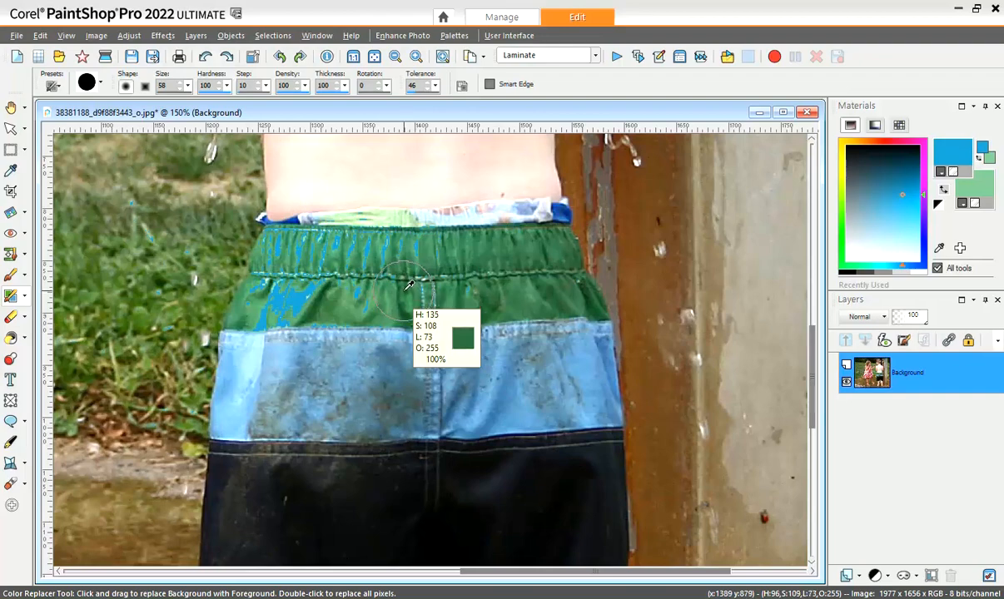
key("ctrl+z")
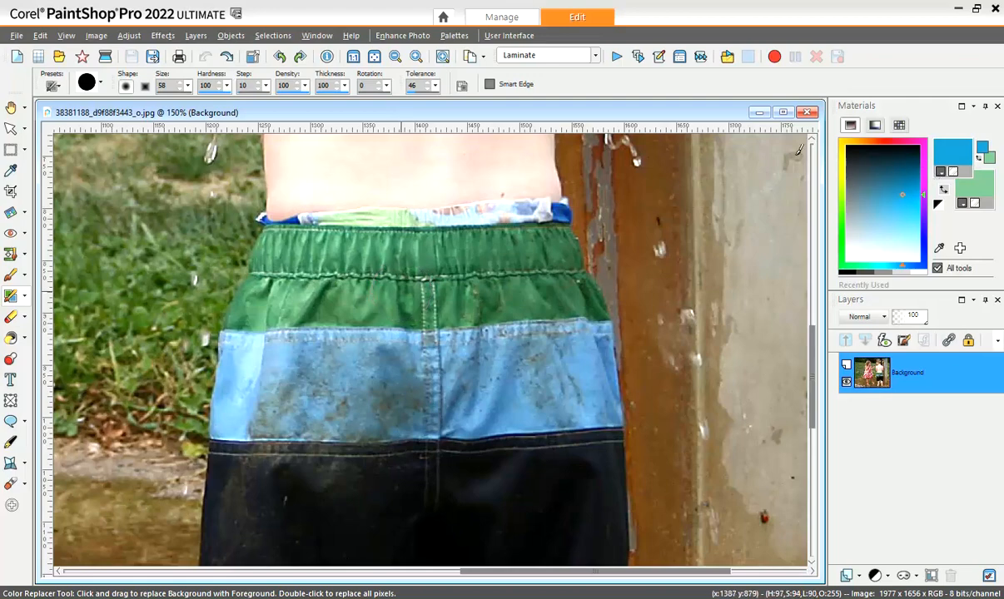
Step: Restore the minimized 2Birthday.jpg image and set the background colour to the blue #0056c0 sampled from its large number 2
double_click(508, 111)
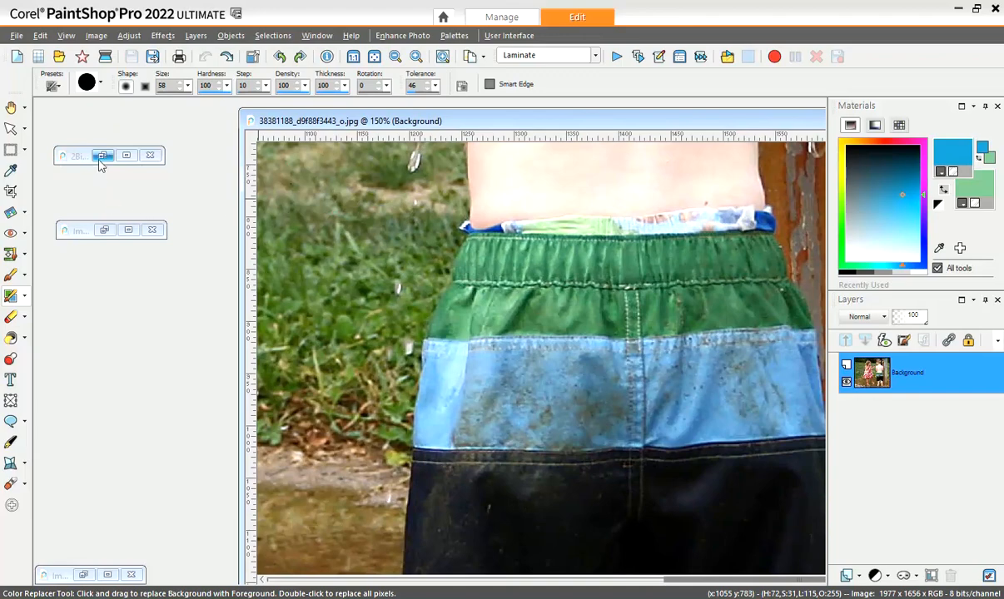
left_click(101, 157)
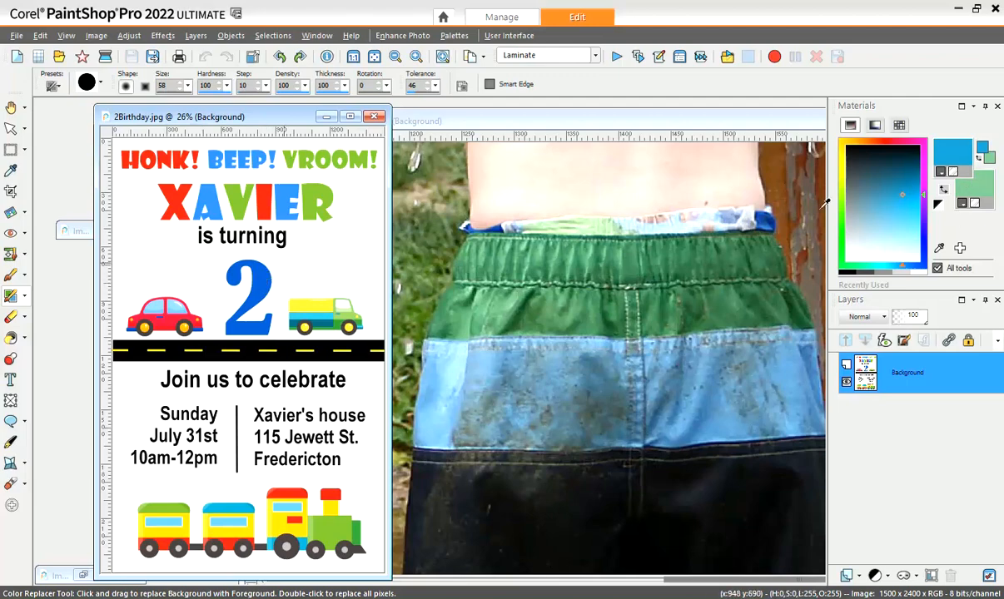
left_click(262, 282)
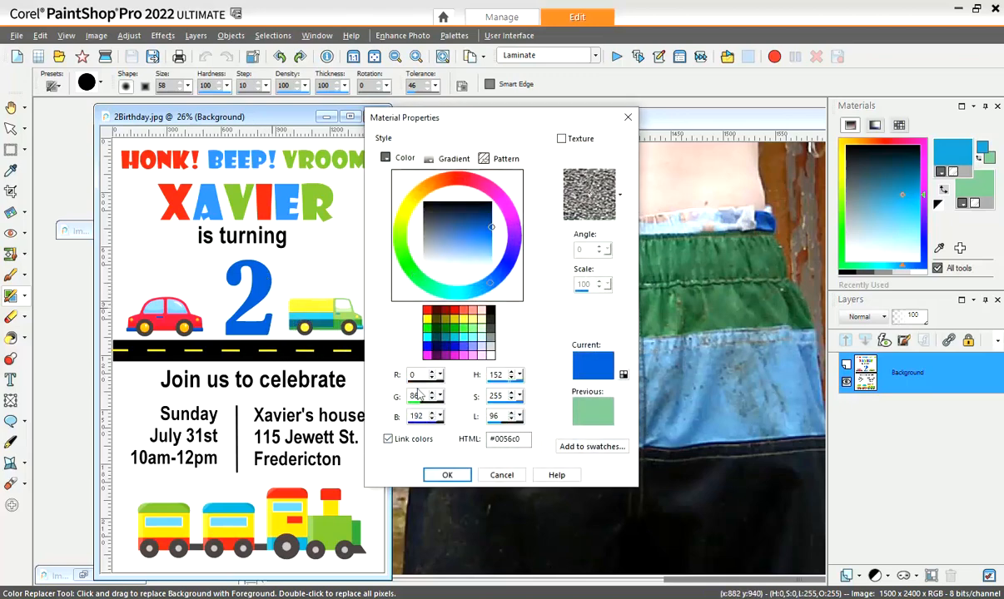
left_click(447, 475)
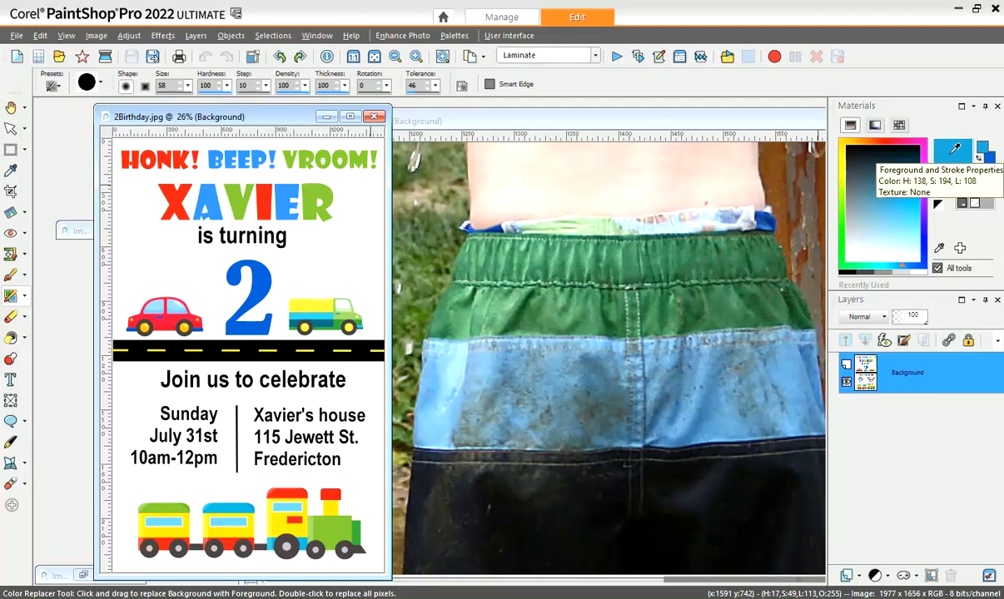
Step: Set the foreground colour to the red #e41913 sampled from the invitation's lettering and replace the blue of the number 2 with it
left_click(264, 200)
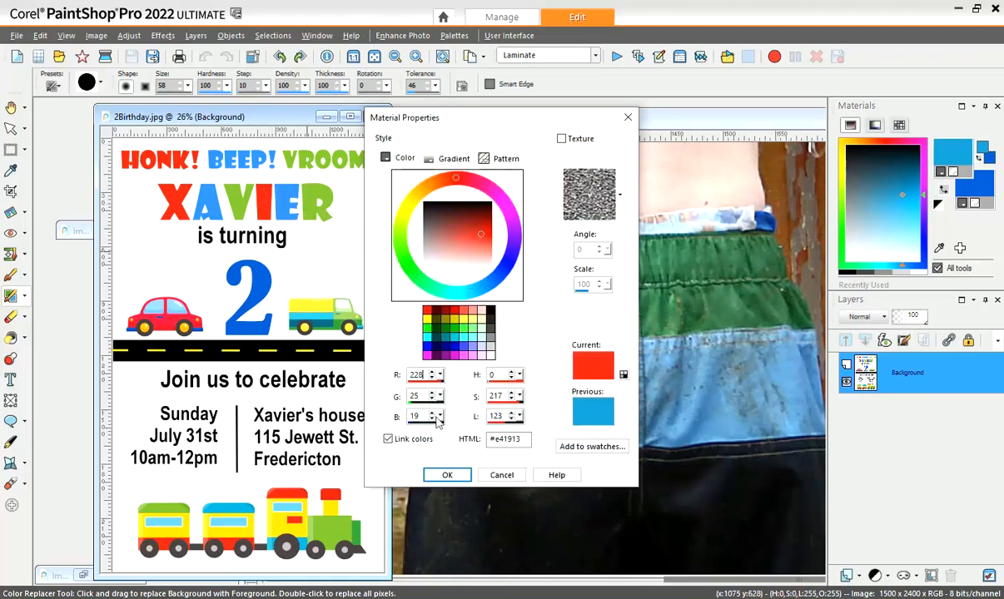
left_click(447, 474)
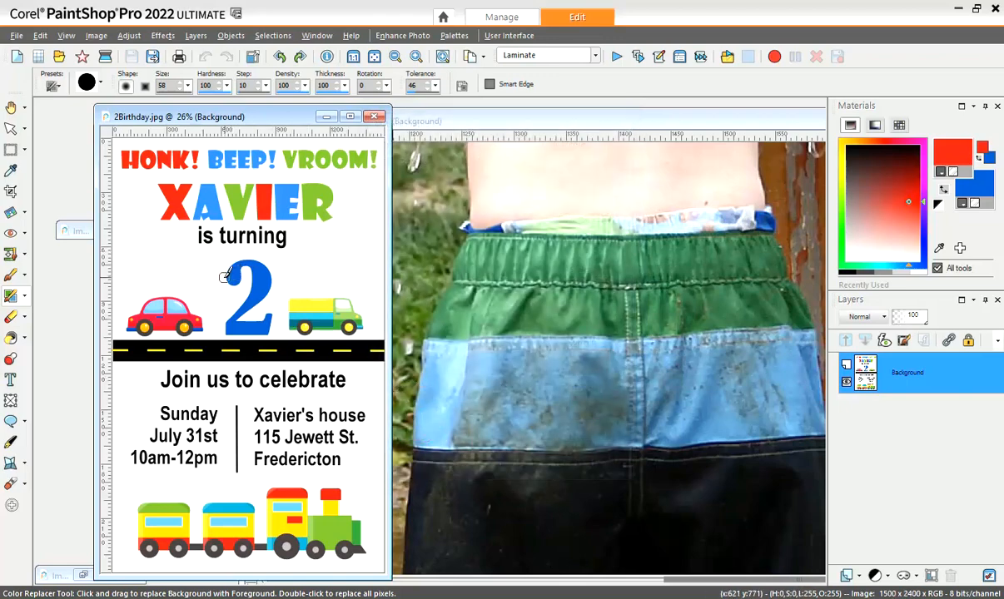
mouse_move(224, 277)
left_mouse_down()
mouse_move(220, 256)
mouse_move(262, 251)
mouse_move(270, 287)
mouse_move(250, 292)
mouse_move(241, 313)
mouse_move(269, 331)
left_mouse_up()
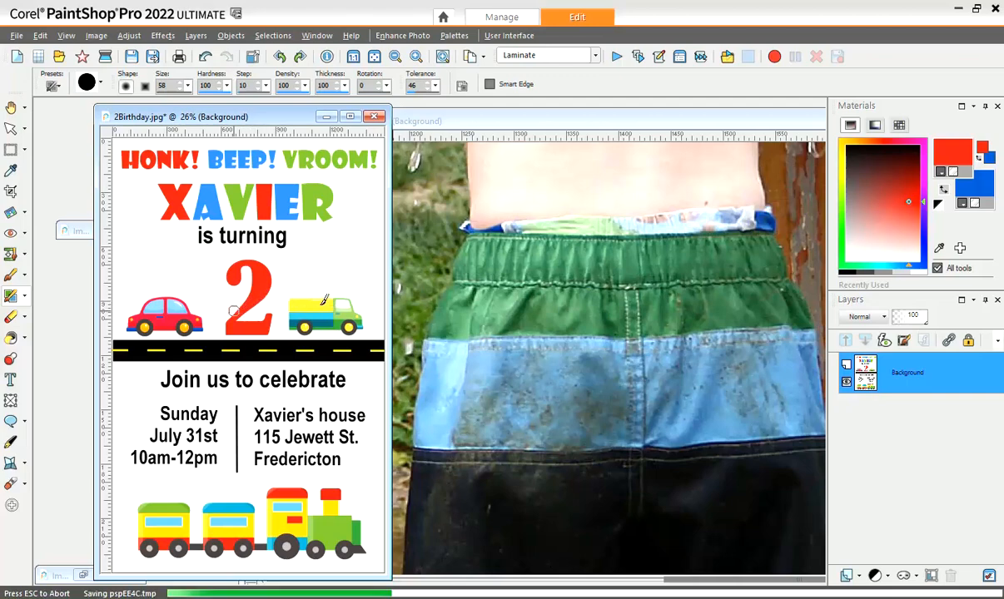
Step: Choose the Change To Target brush with a lighter red foreground colour and paint over the yellow cargo box of the invitation's truck
left_click(26, 300)
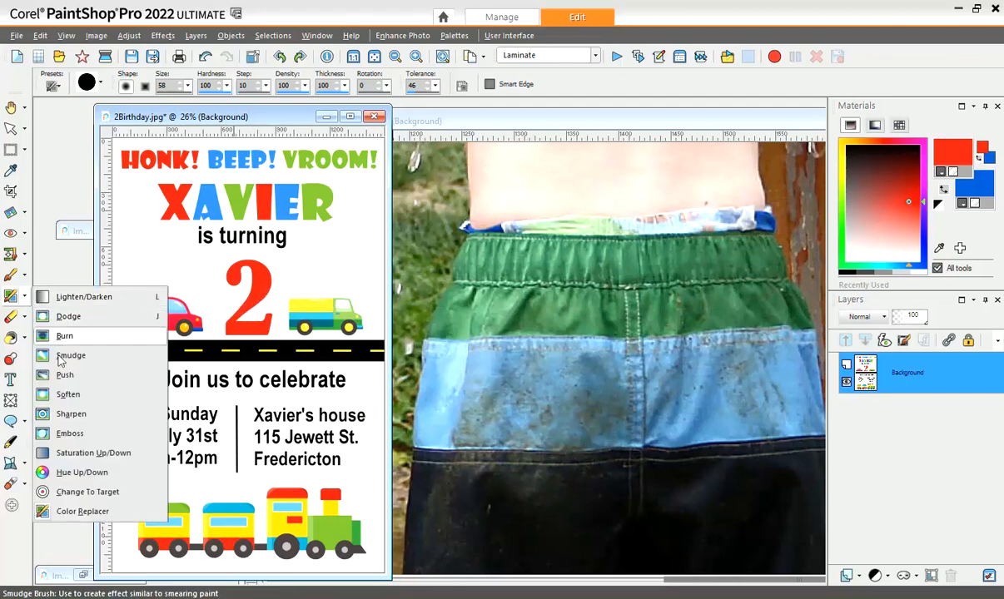
left_click(77, 511)
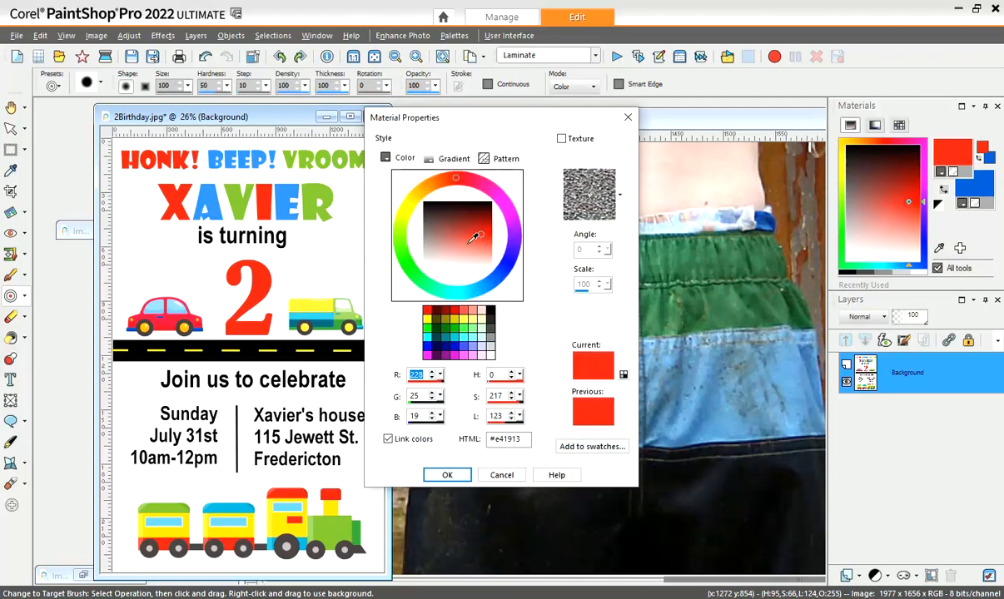
left_click(455, 239)
left_click_drag(456, 239, 463, 238)
left_click(448, 475)
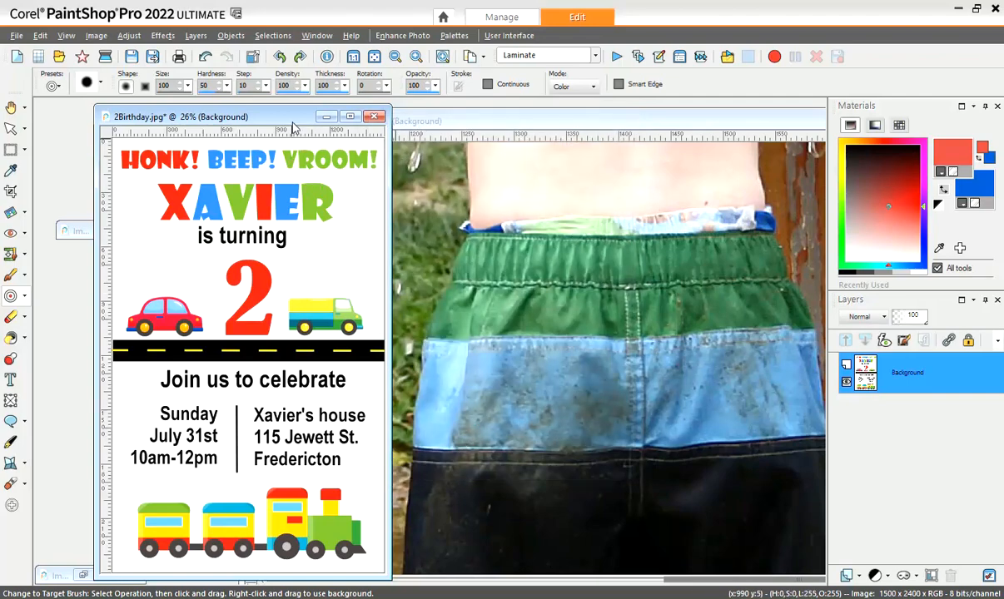
left_click_drag(282, 117, 228, 124)
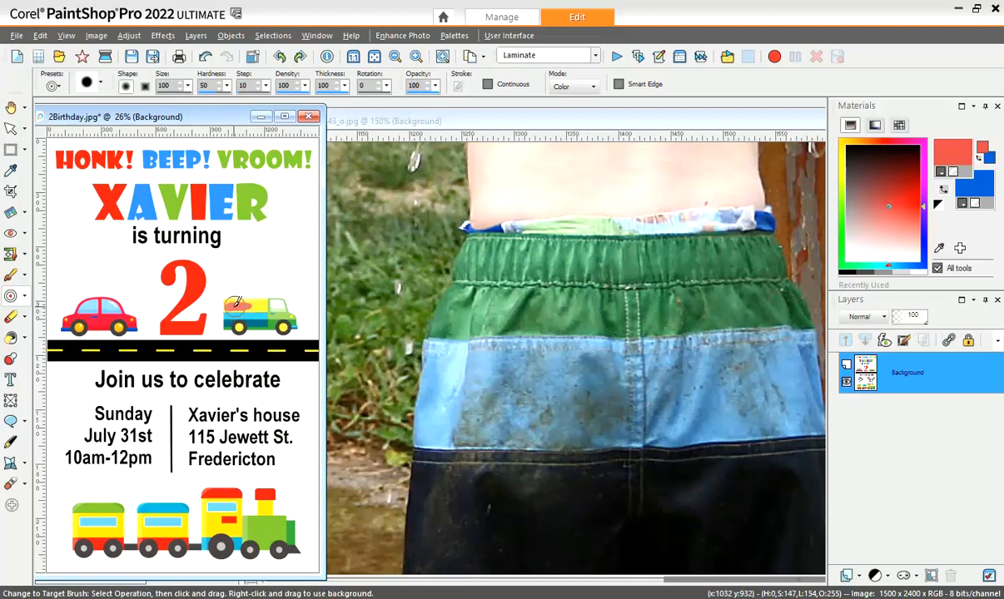
Step: Inspect the size options in the Brush Variance settings and close them
key("F11")
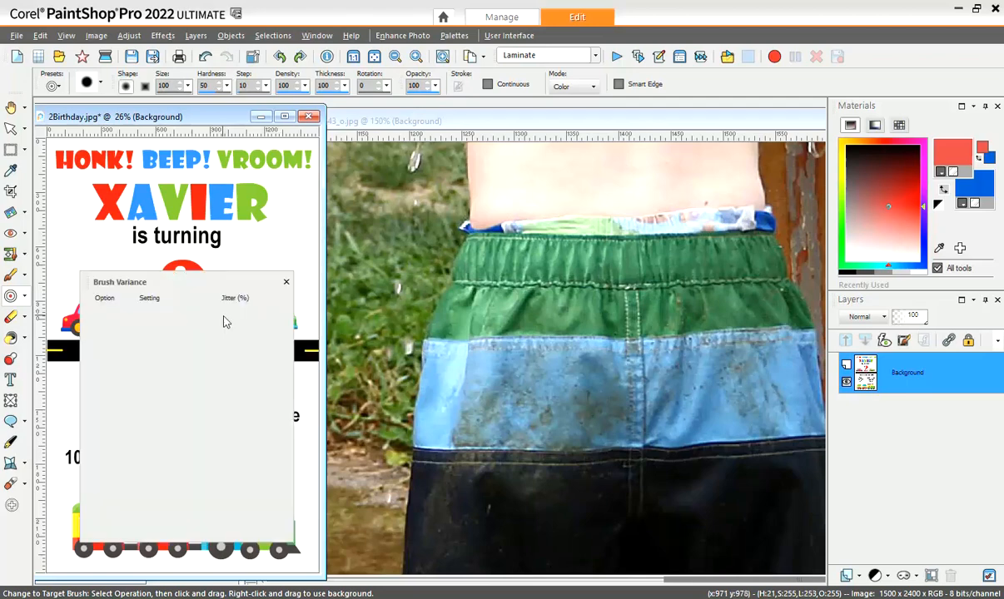
left_click(201, 387)
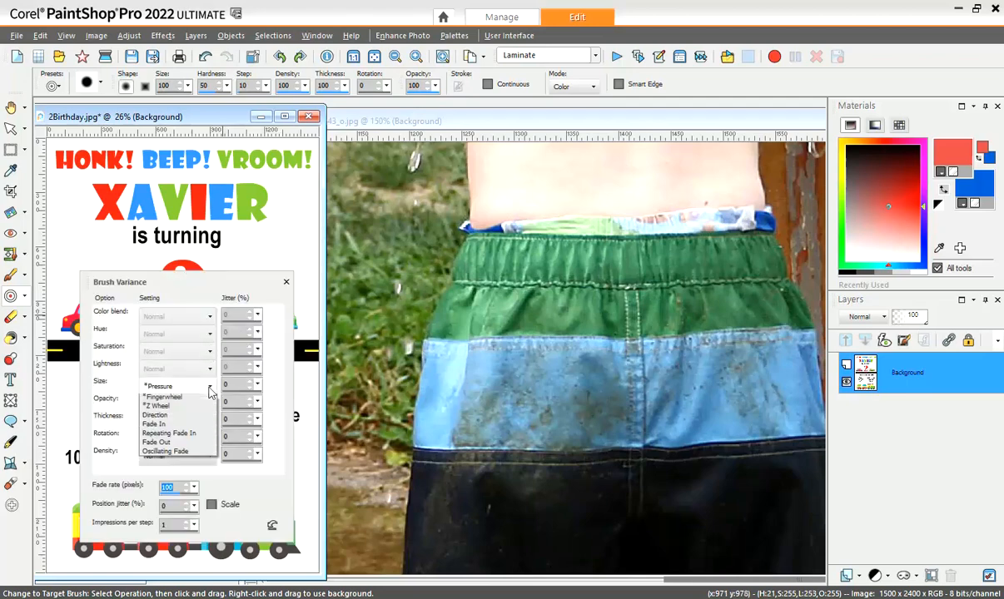
left_click(204, 396)
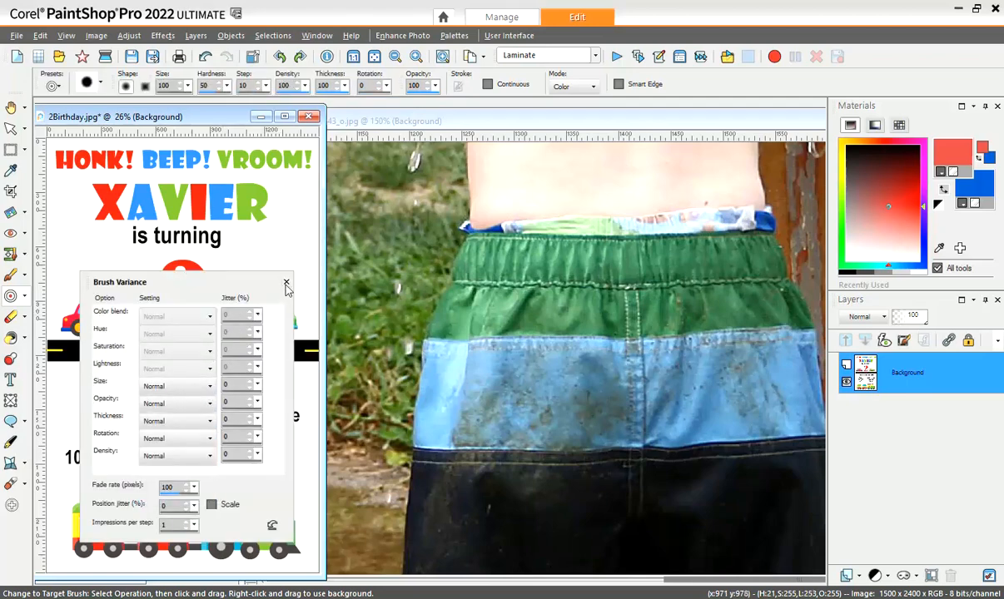
left_click(286, 284)
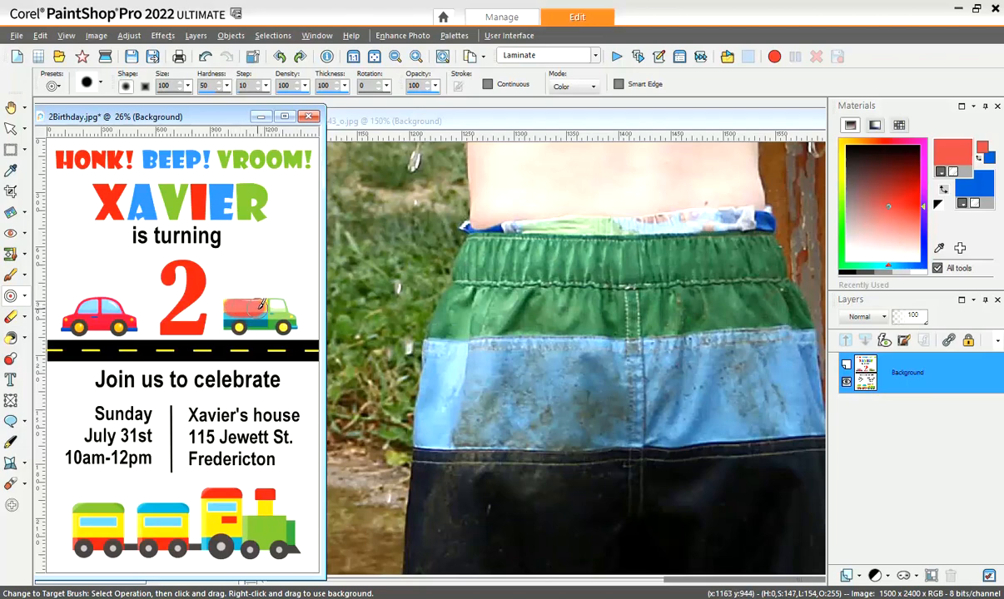
Step: Undo the truck's recolouring, reduce the brush size to 50, and return to the photo of the children
key("ctrl+z")
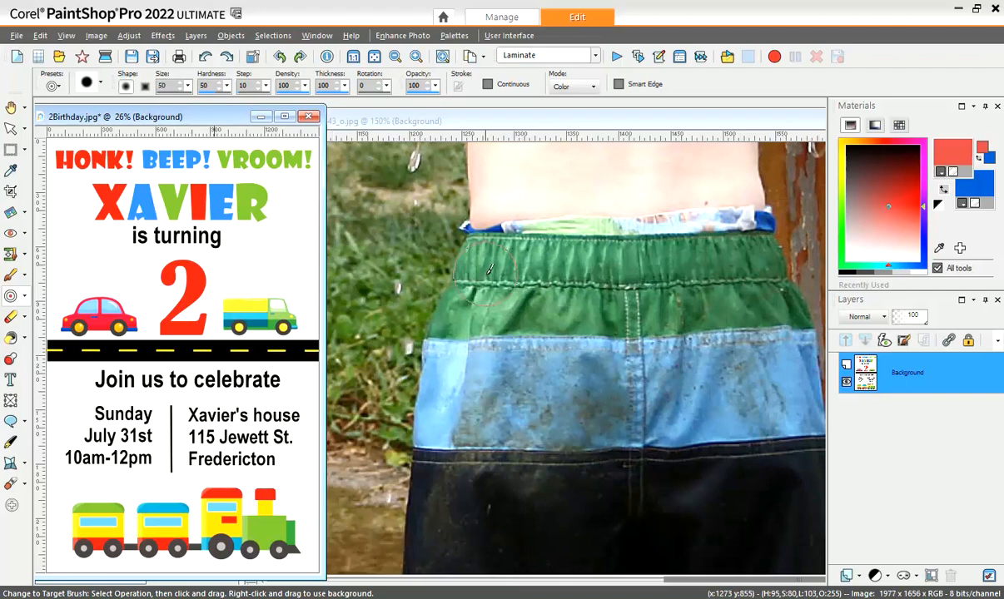
left_click(537, 123)
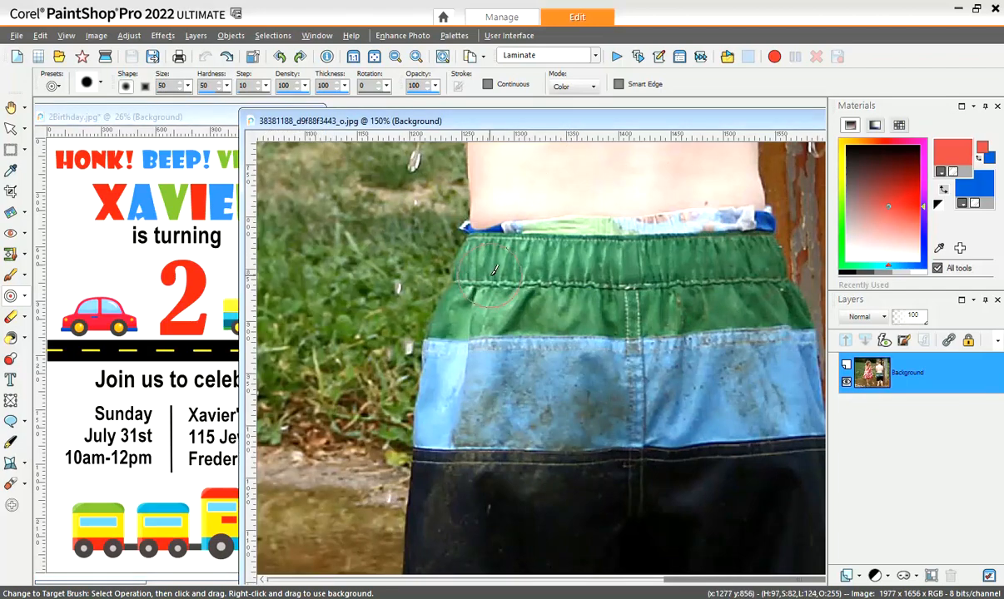
Step: Paint red over the green band of the boy's shorts, undoing the stroke on the blue band and raising the brush hardness to 88
mouse_move(493, 271)
left_mouse_down()
mouse_move(470, 279)
mouse_move(612, 270)
mouse_move(575, 250)
mouse_move(541, 258)
mouse_move(560, 264)
mouse_move(511, 241)
mouse_move(545, 266)
mouse_move(595, 254)
mouse_move(642, 267)
mouse_move(665, 258)
mouse_move(645, 287)
mouse_move(694, 239)
left_mouse_up()
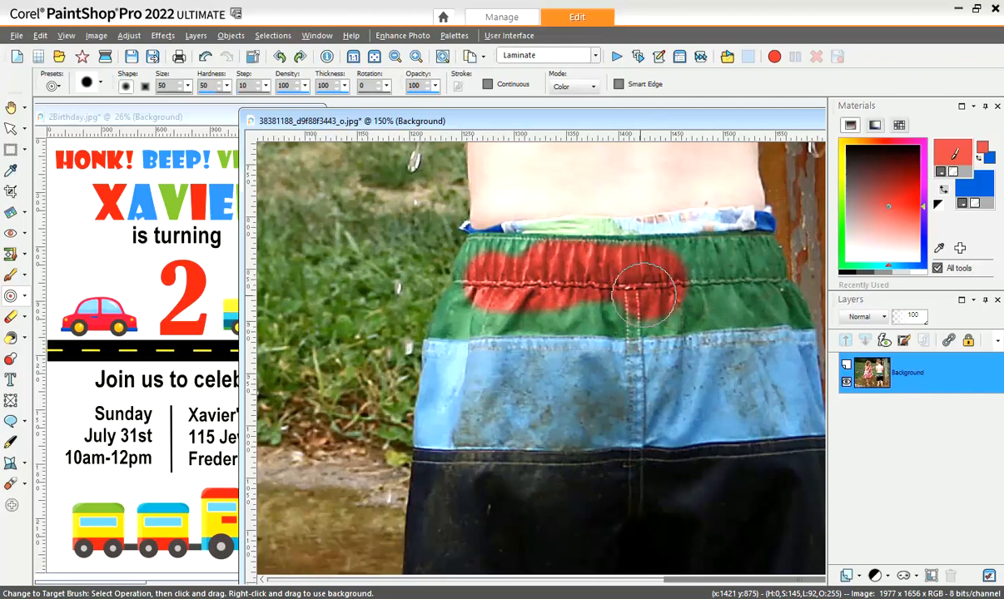
mouse_move(643, 291)
left_mouse_down()
mouse_move(607, 274)
mouse_move(587, 292)
mouse_move(598, 302)
mouse_move(563, 284)
mouse_move(554, 337)
mouse_move(576, 331)
left_mouse_up()
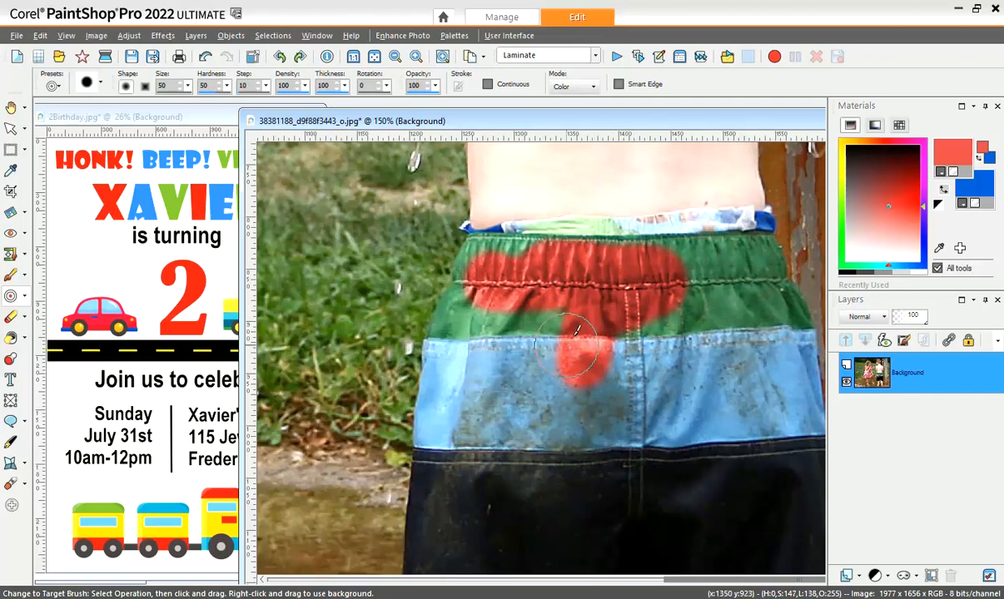
key("ctrl+z")
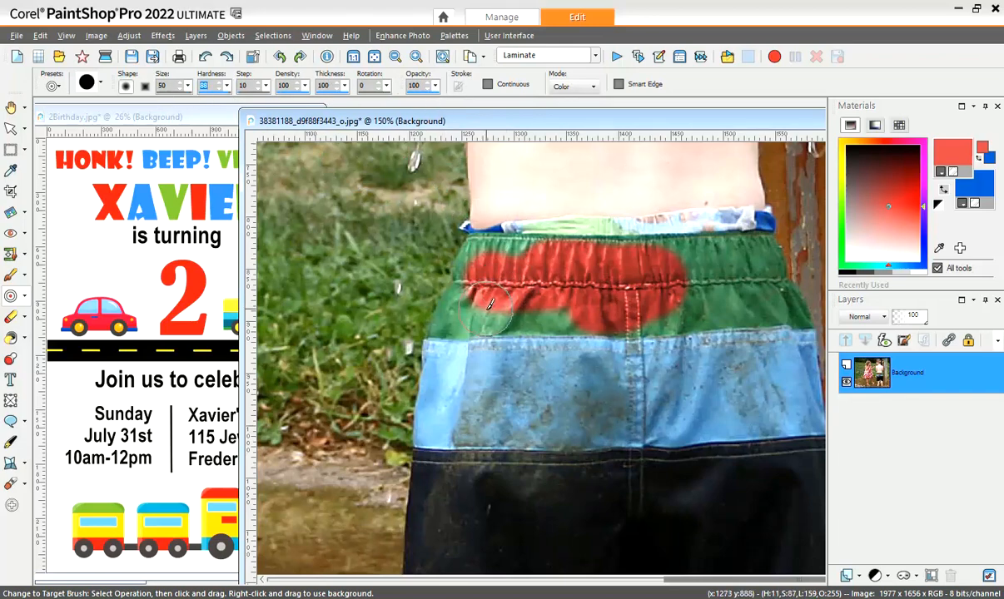
mouse_move(463, 286)
left_mouse_down()
mouse_move(503, 307)
mouse_move(570, 304)
mouse_move(545, 292)
mouse_move(574, 291)
mouse_move(648, 260)
mouse_move(622, 306)
mouse_move(590, 292)
mouse_move(703, 298)
mouse_move(645, 283)
mouse_move(662, 283)
mouse_move(732, 298)
mouse_move(688, 304)
mouse_move(532, 285)
mouse_move(449, 287)
mouse_move(467, 306)
mouse_move(431, 304)
mouse_move(495, 287)
left_mouse_up()
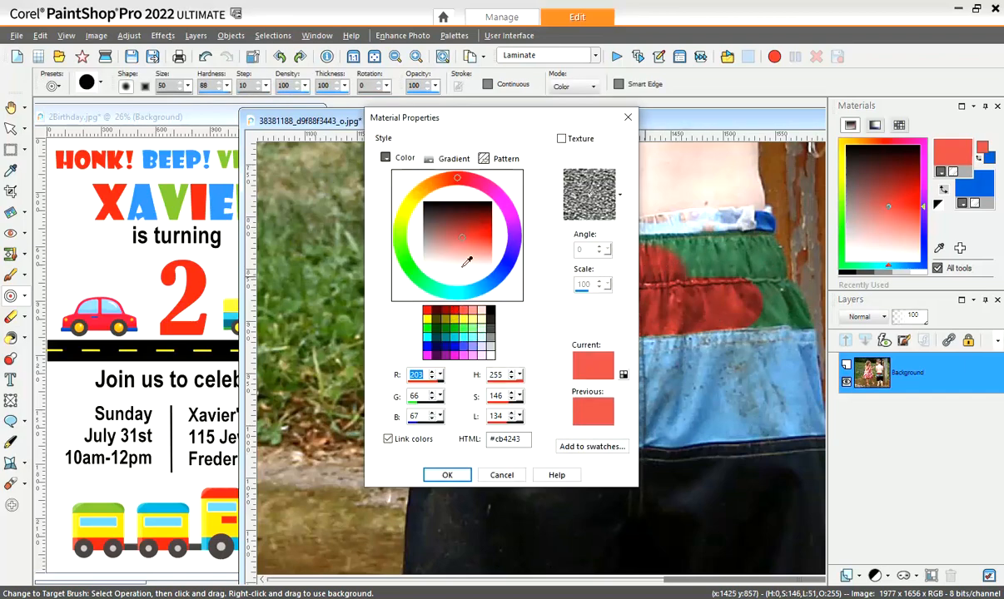
Step: Set the foreground colour to the darker red #6d1f21 and paint further along the green waistband of the shorts
left_click(463, 217)
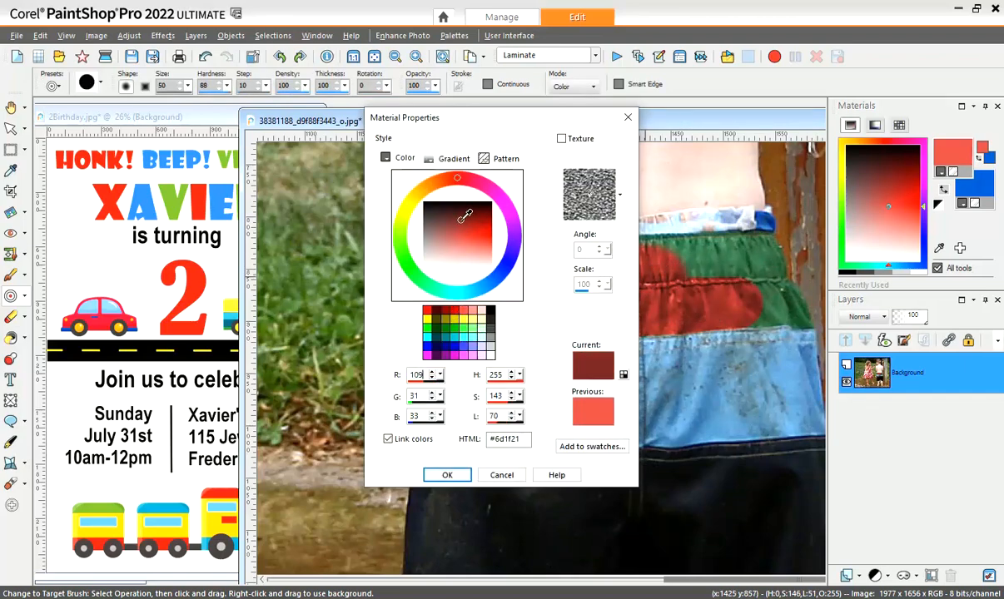
left_click(447, 475)
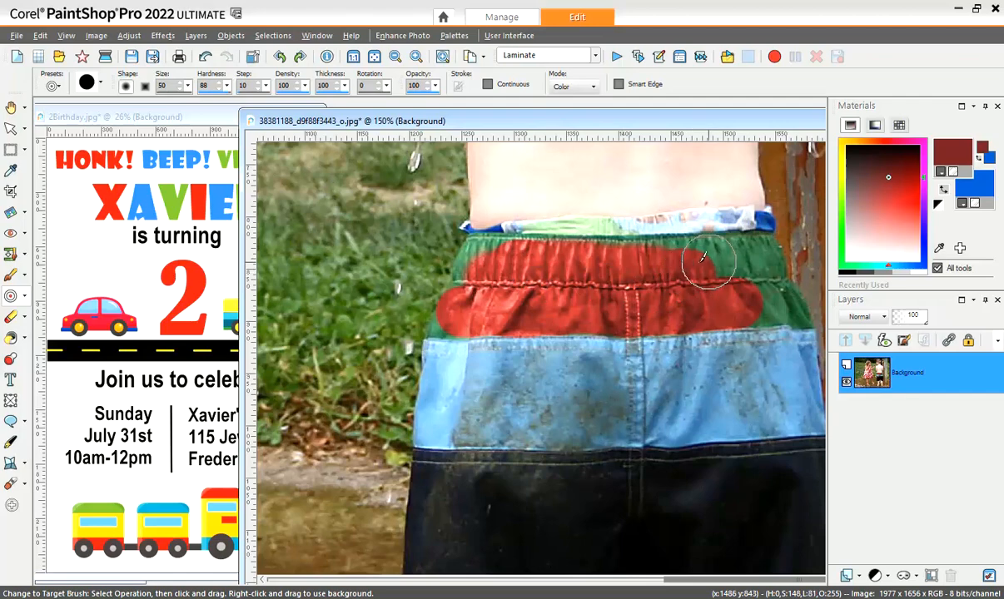
mouse_move(703, 258)
left_mouse_down()
mouse_move(616, 265)
mouse_move(662, 258)
left_mouse_up()
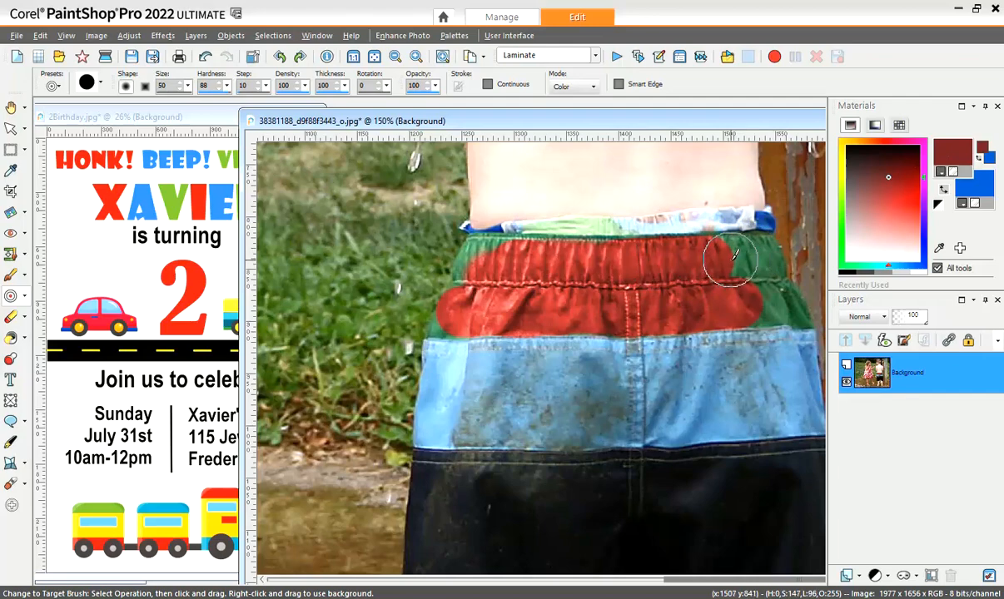
mouse_move(734, 256)
left_mouse_down()
mouse_move(721, 258)
mouse_move(752, 245)
left_mouse_up()
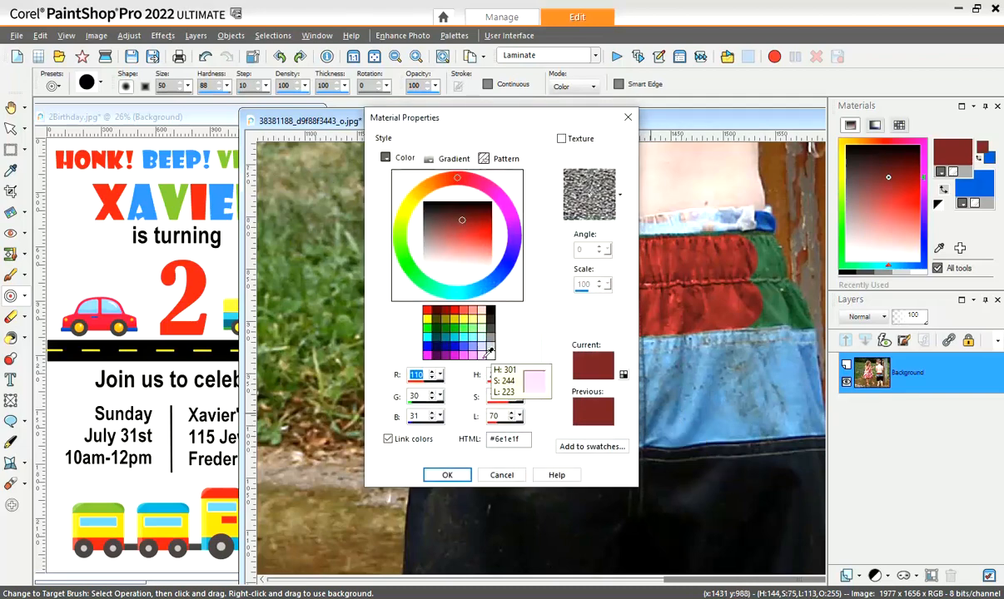
left_click(471, 247)
left_click(479, 224)
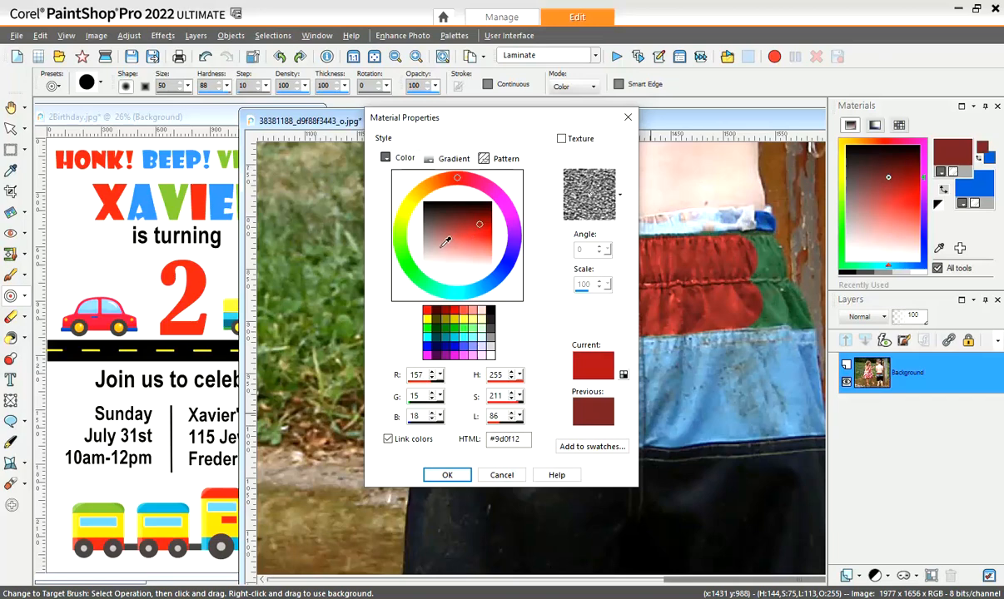
left_click(445, 241)
left_click(467, 257)
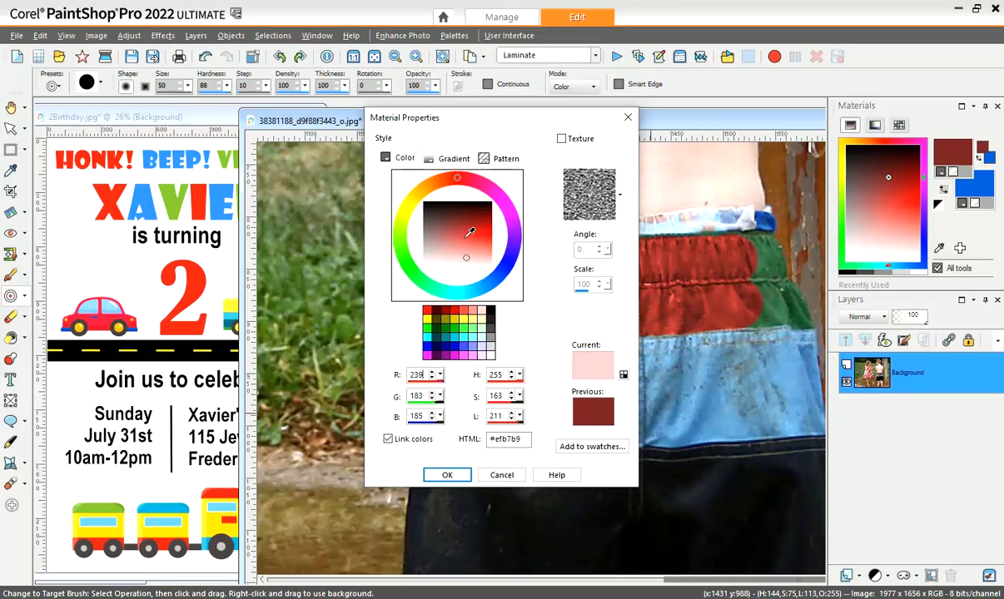
left_click(472, 224)
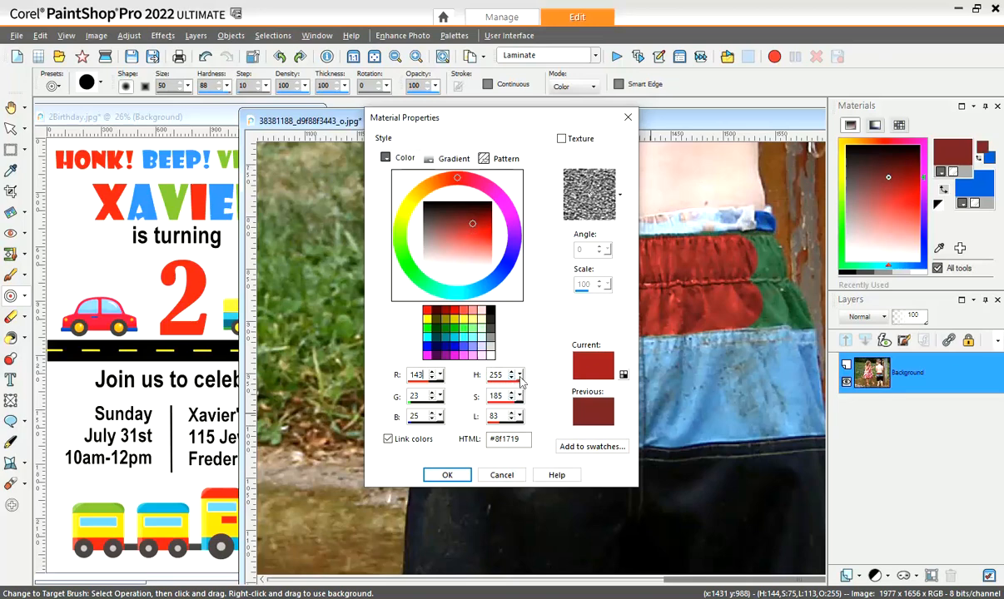
left_click(501, 475)
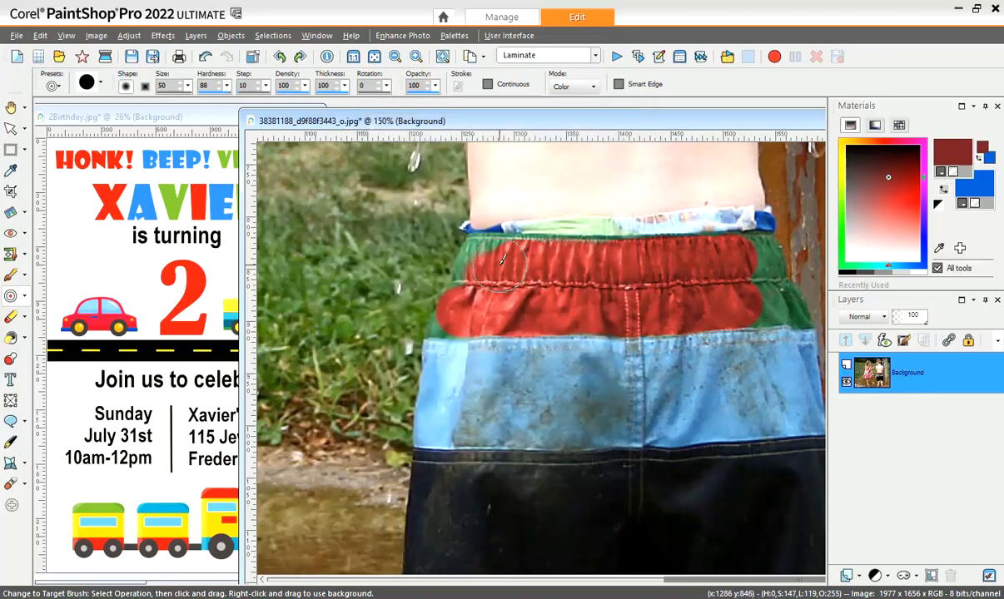
Step: Paint the waistband's left part dark red, swap the foreground to blue, and paint over the lower-left skirt of the girl's plaid dress
mouse_move(518, 256)
left_mouse_down()
mouse_move(624, 263)
mouse_move(497, 258)
mouse_move(479, 266)
mouse_move(491, 261)
mouse_move(477, 287)
mouse_move(483, 268)
mouse_move(481, 276)
mouse_move(568, 299)
mouse_move(674, 292)
mouse_move(590, 293)
mouse_move(590, 302)
mouse_move(637, 308)
mouse_move(565, 278)
left_mouse_up()
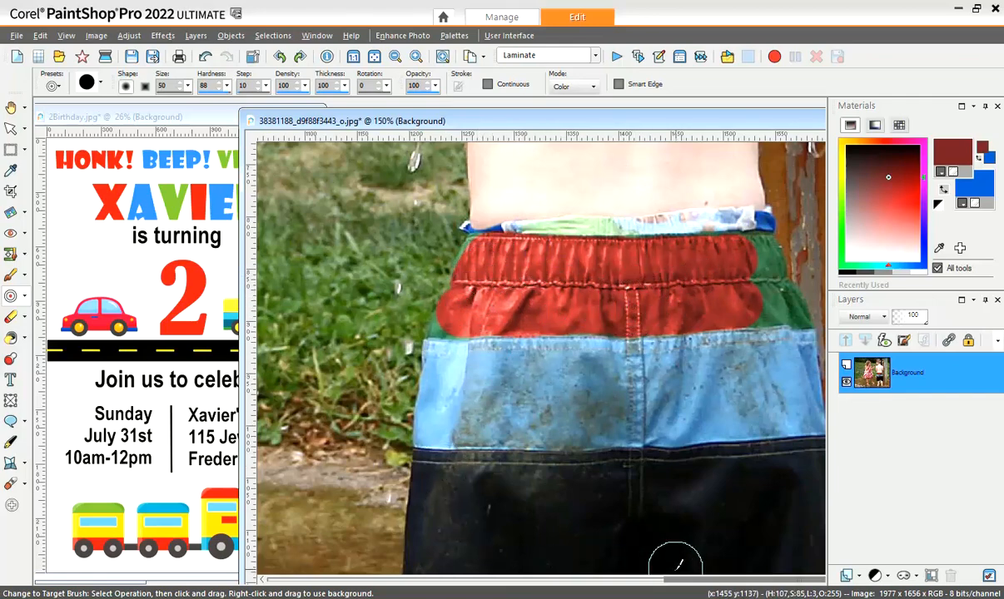
left_click_drag(673, 581, 427, 586)
left_click(943, 189)
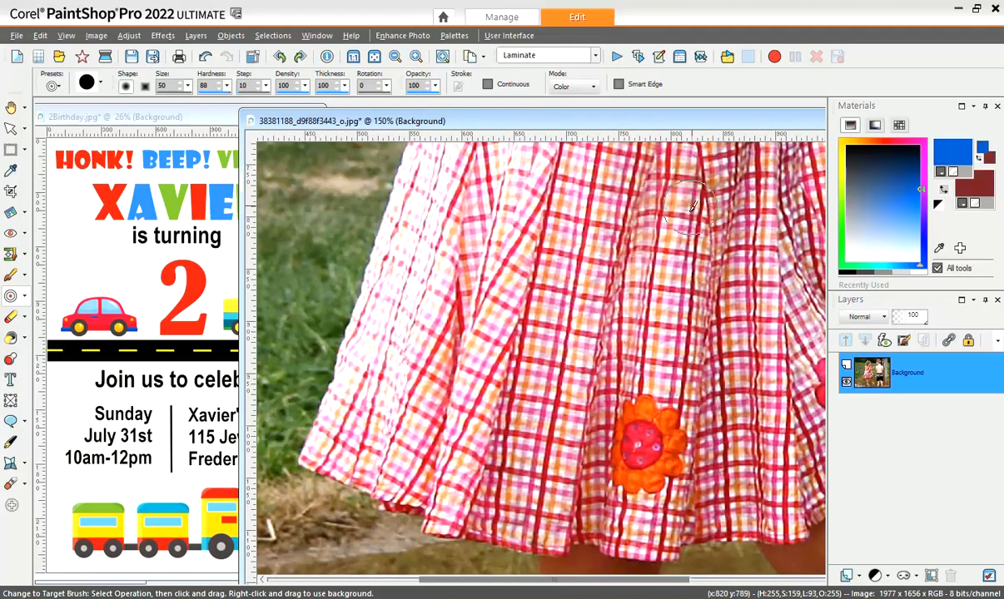
mouse_move(363, 420)
left_mouse_down()
mouse_move(384, 343)
mouse_move(369, 412)
mouse_move(425, 361)
mouse_move(421, 431)
mouse_move(440, 448)
mouse_move(488, 346)
left_mouse_up()
mouse_move(474, 419)
left_mouse_down()
mouse_move(517, 353)
mouse_move(532, 384)
mouse_move(548, 360)
mouse_move(562, 383)
mouse_move(566, 455)
mouse_move(572, 447)
mouse_move(585, 335)
mouse_move(573, 295)
mouse_move(537, 328)
mouse_move(513, 315)
mouse_move(506, 200)
mouse_move(395, 278)
mouse_move(401, 255)
mouse_move(339, 435)
mouse_move(356, 398)
mouse_move(353, 435)
mouse_move(368, 447)
mouse_move(477, 493)
mouse_move(556, 498)
mouse_move(584, 443)
mouse_move(582, 399)
mouse_move(628, 312)
mouse_move(605, 366)
mouse_move(649, 337)
mouse_move(638, 268)
mouse_move(649, 243)
mouse_move(633, 221)
mouse_move(511, 171)
mouse_move(614, 223)
mouse_move(589, 367)
mouse_move(640, 337)
left_mouse_up()
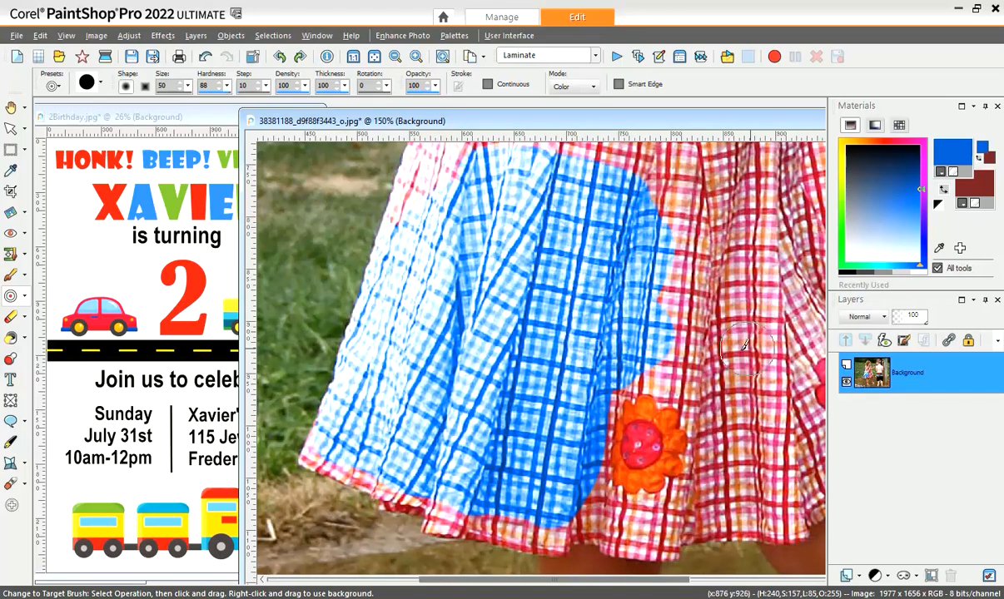
Step: Try blue strokes along the dress's outer edge and beneath the girl's arm, and undo both strokes
scroll(701, 372, "down", 4)
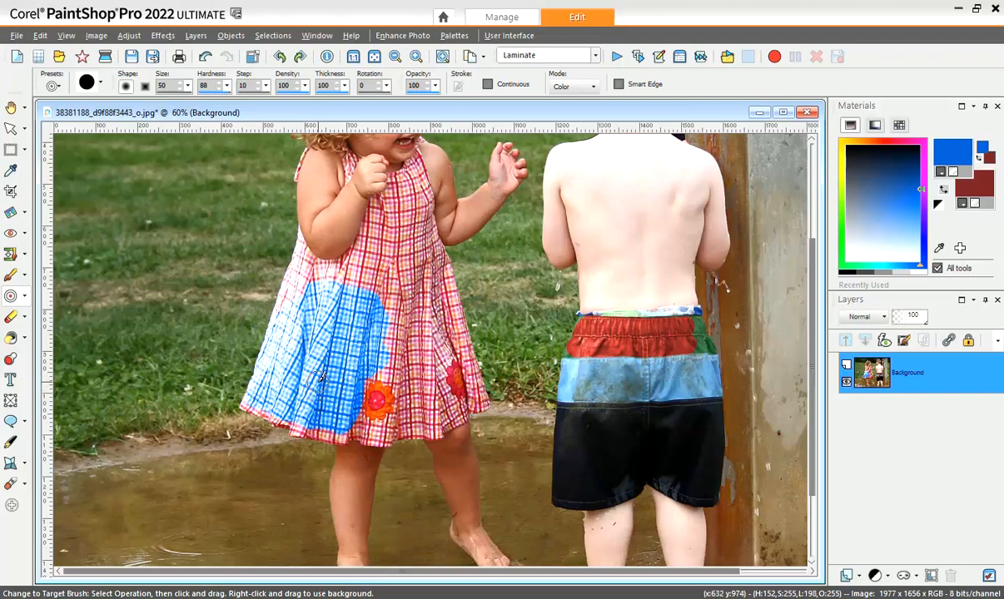
mouse_move(298, 269)
left_mouse_down()
mouse_move(255, 358)
mouse_move(277, 306)
left_mouse_up()
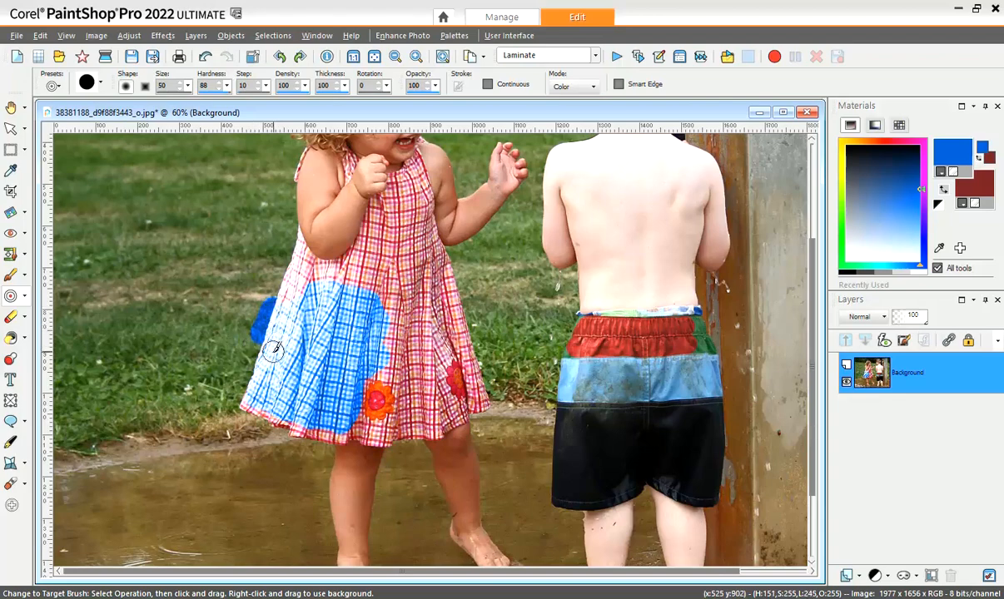
key("ctrl+z")
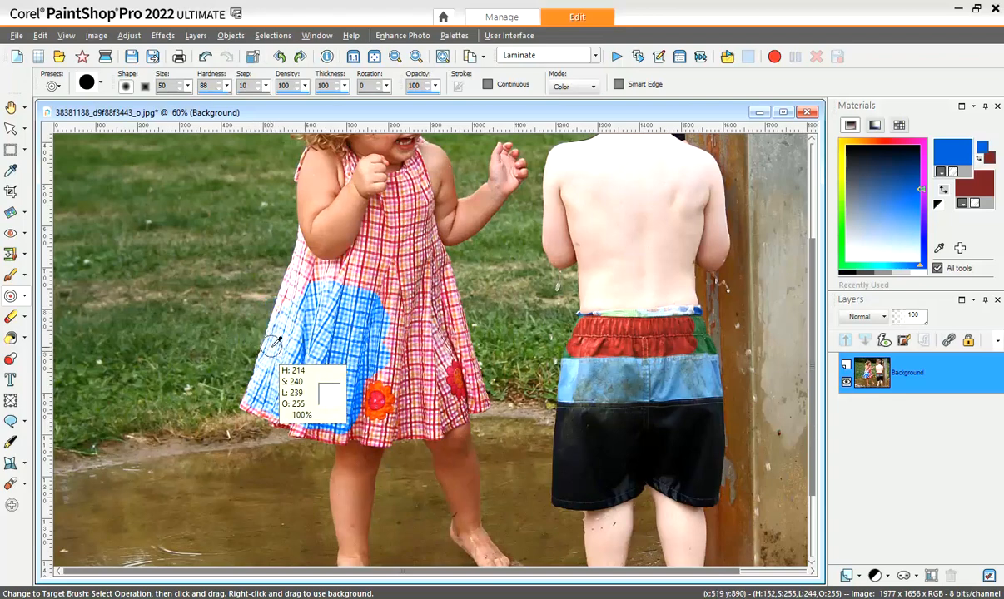
left_click_drag(328, 260, 358, 235)
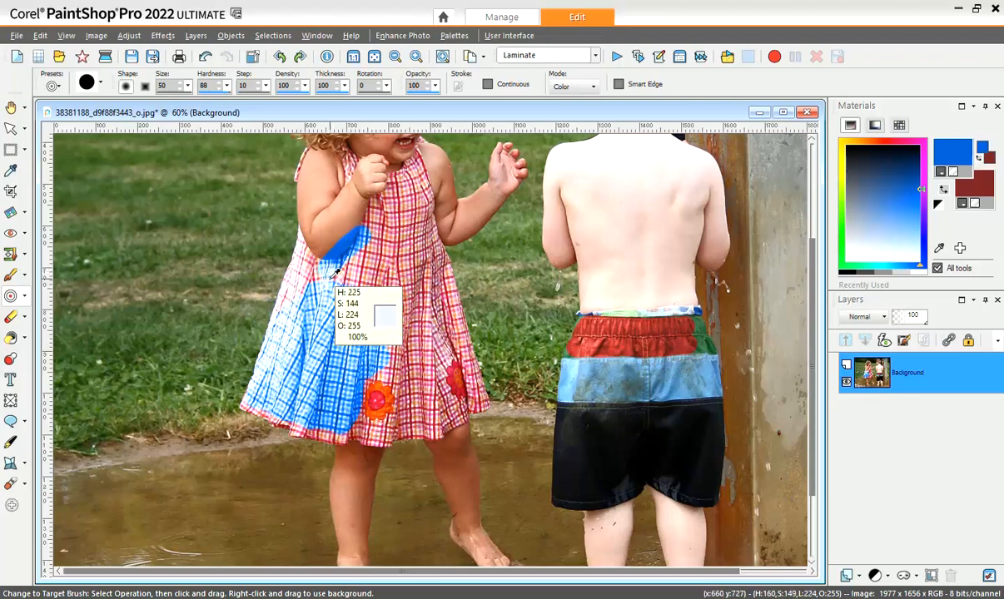
key("ctrl+z")
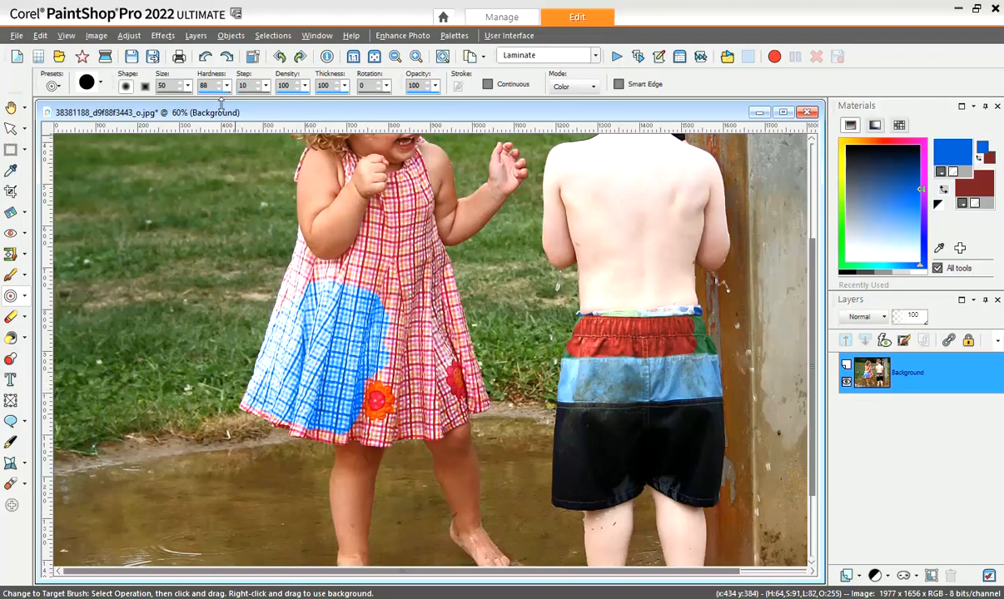
Step: Move the photo window aside and bring the 2Birthday.jpg invitation fully into view
left_click_drag(208, 112, 392, 118)
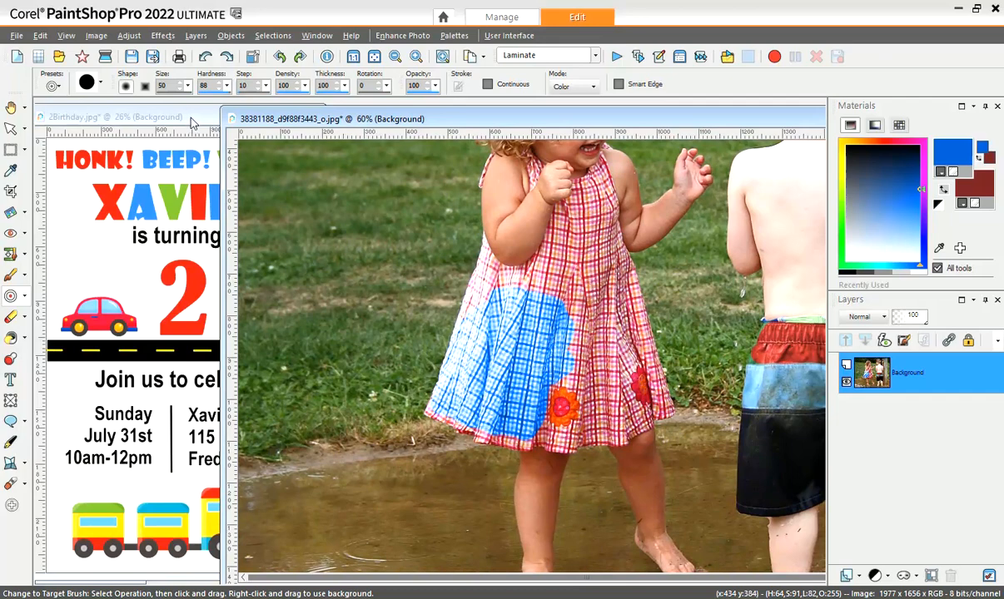
left_click(192, 119)
left_click_drag(207, 118, 235, 118)
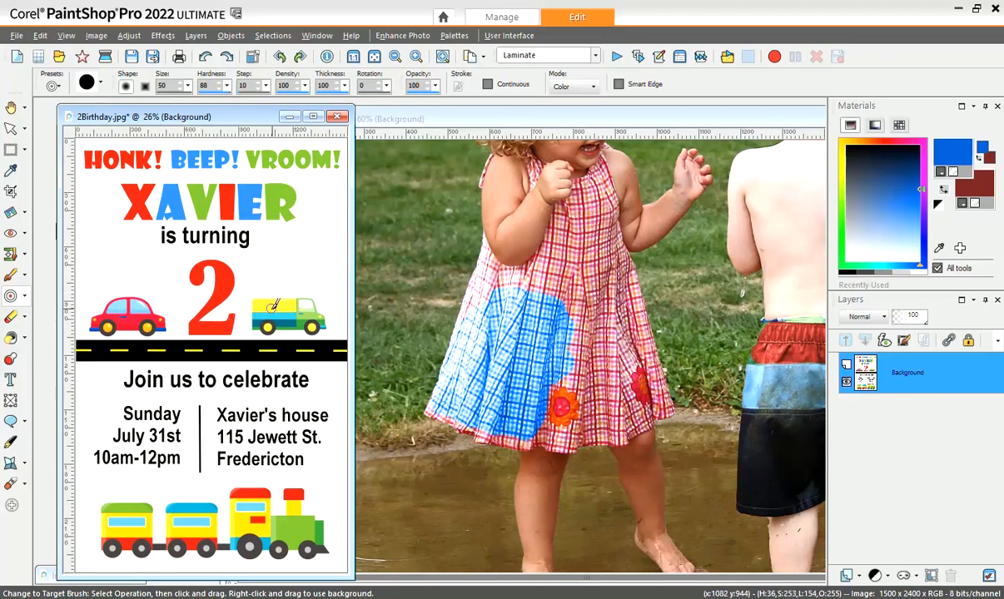
Step: Select the invitation's green lettering colour using the Magic Wand with the RGB Value match mode, and float the selection
left_click(24, 149)
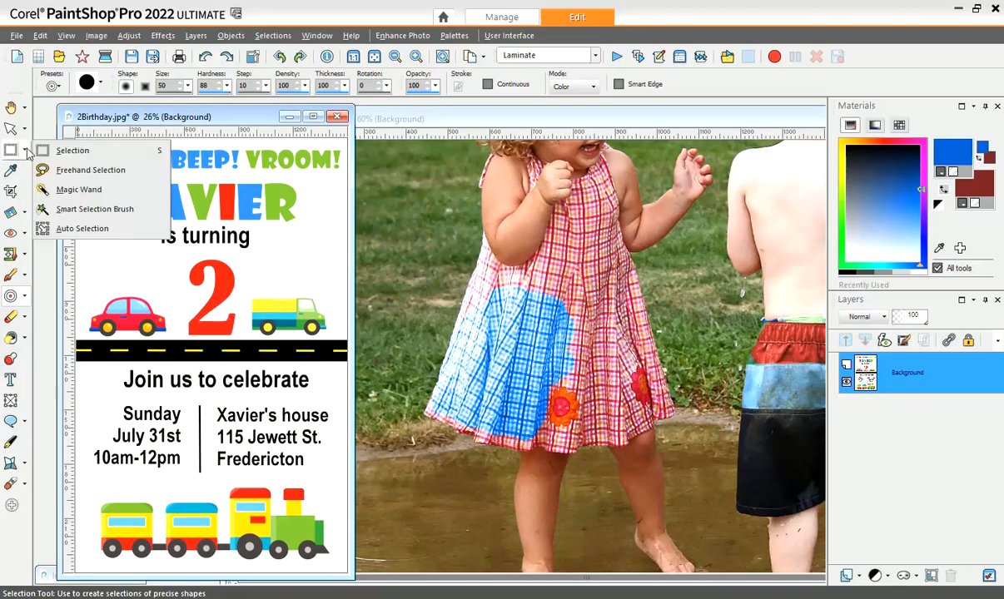
left_click(75, 179)
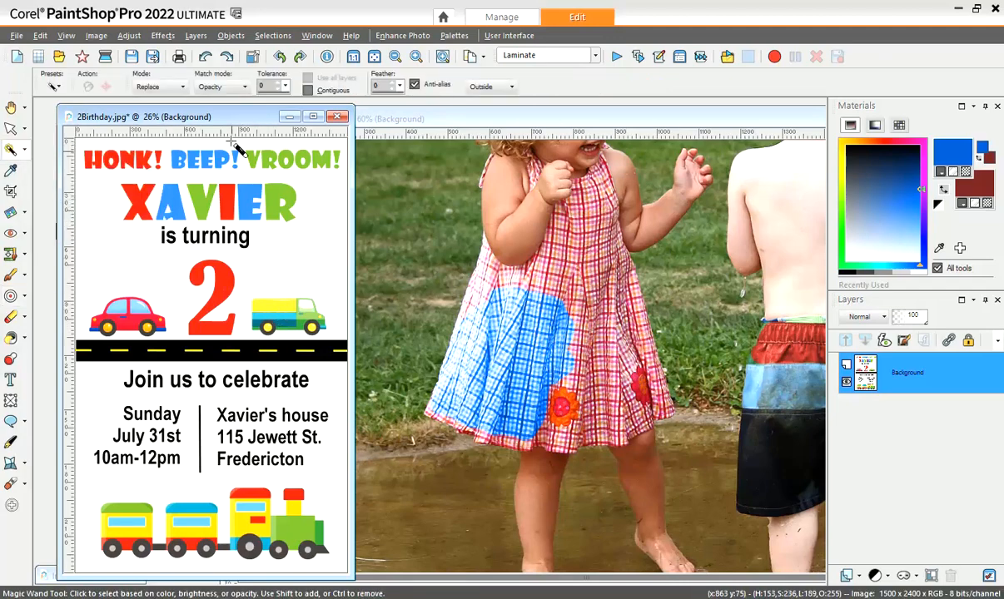
left_click(242, 86)
left_click(220, 102)
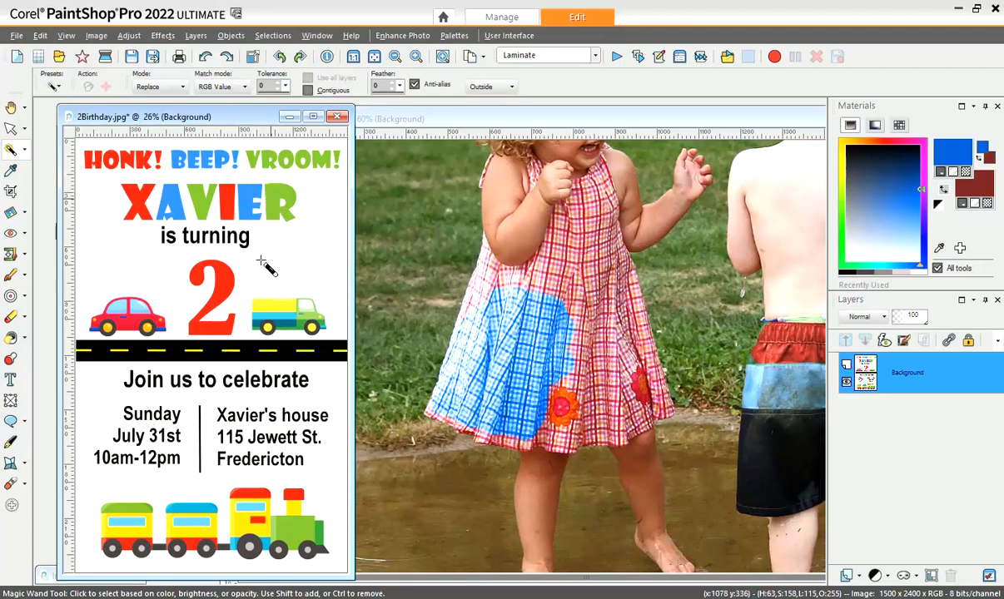
left_click(274, 207)
key("ctrl+f")
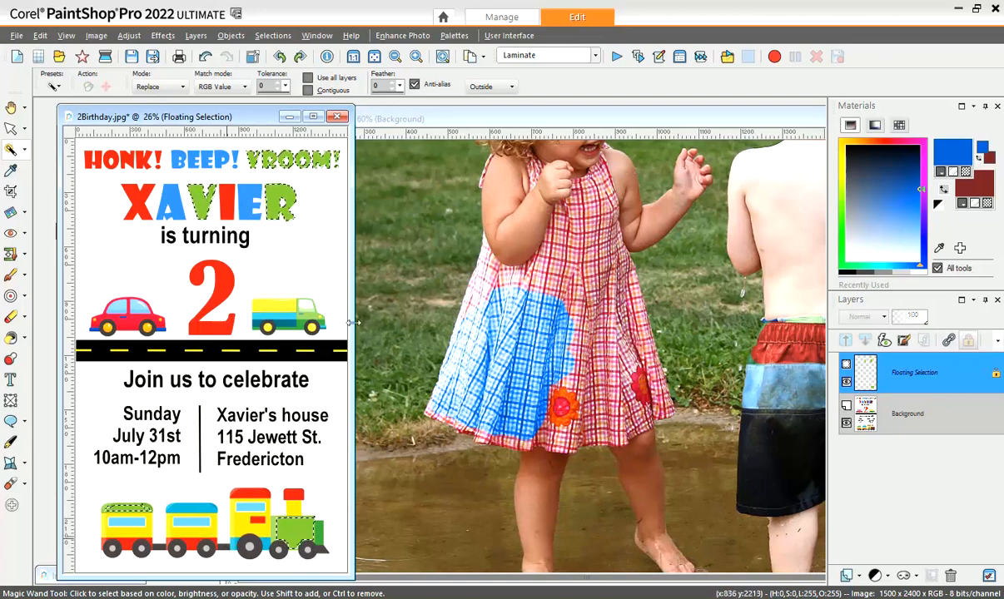
Step: Minimize the windows of the birthday invitation and the photo of the children
left_click(289, 117)
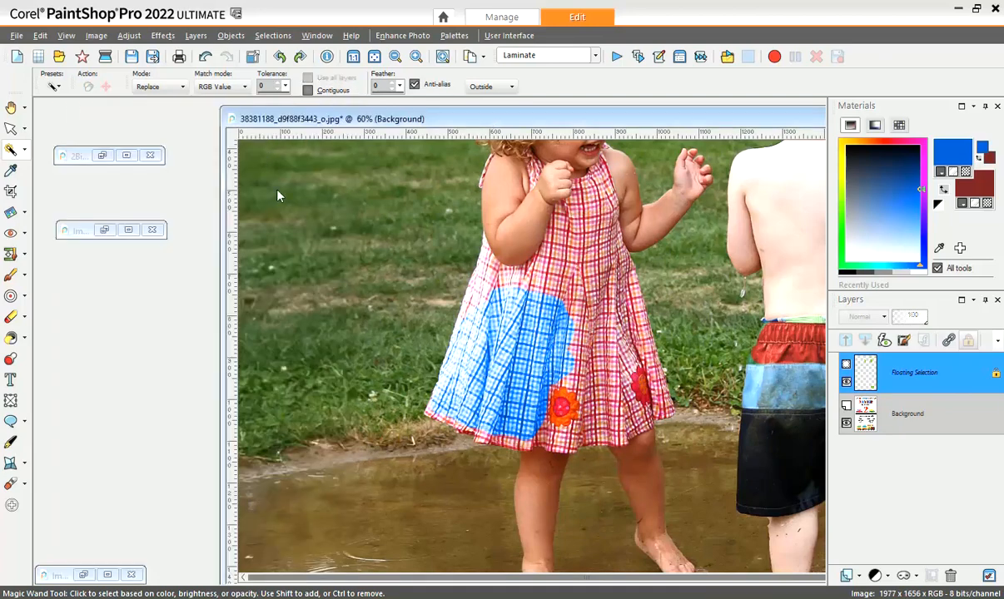
left_click_drag(751, 121, 624, 118)
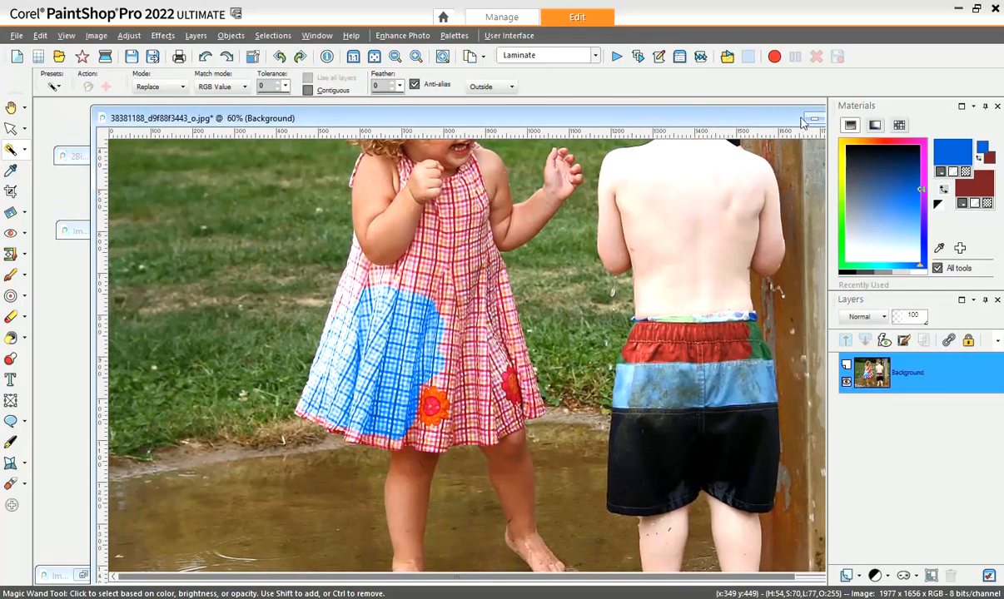
left_click(807, 119)
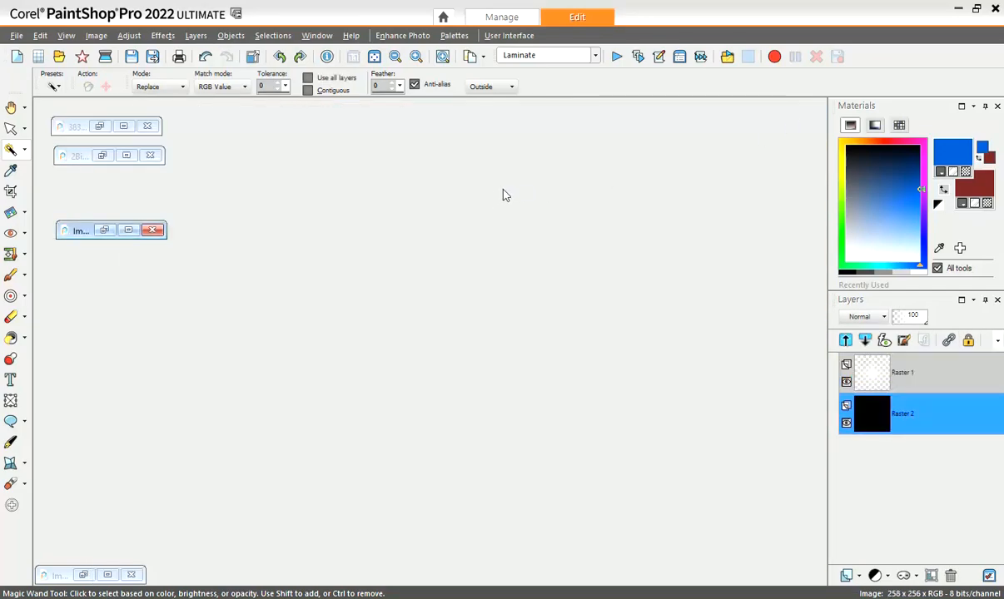